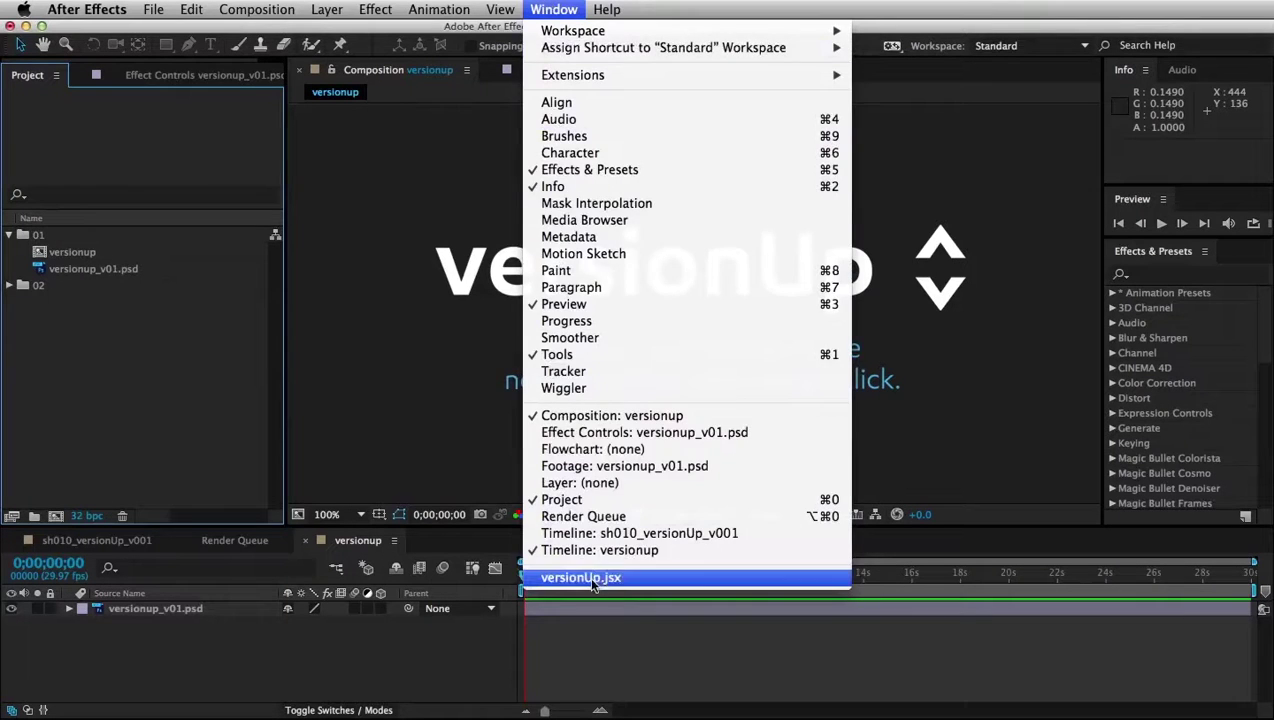
Step: Open the versionUp.jsx panel and dock it beneath the Project panel as a single row
left_click(590, 580)
left_click_drag(566, 245, 158, 474)
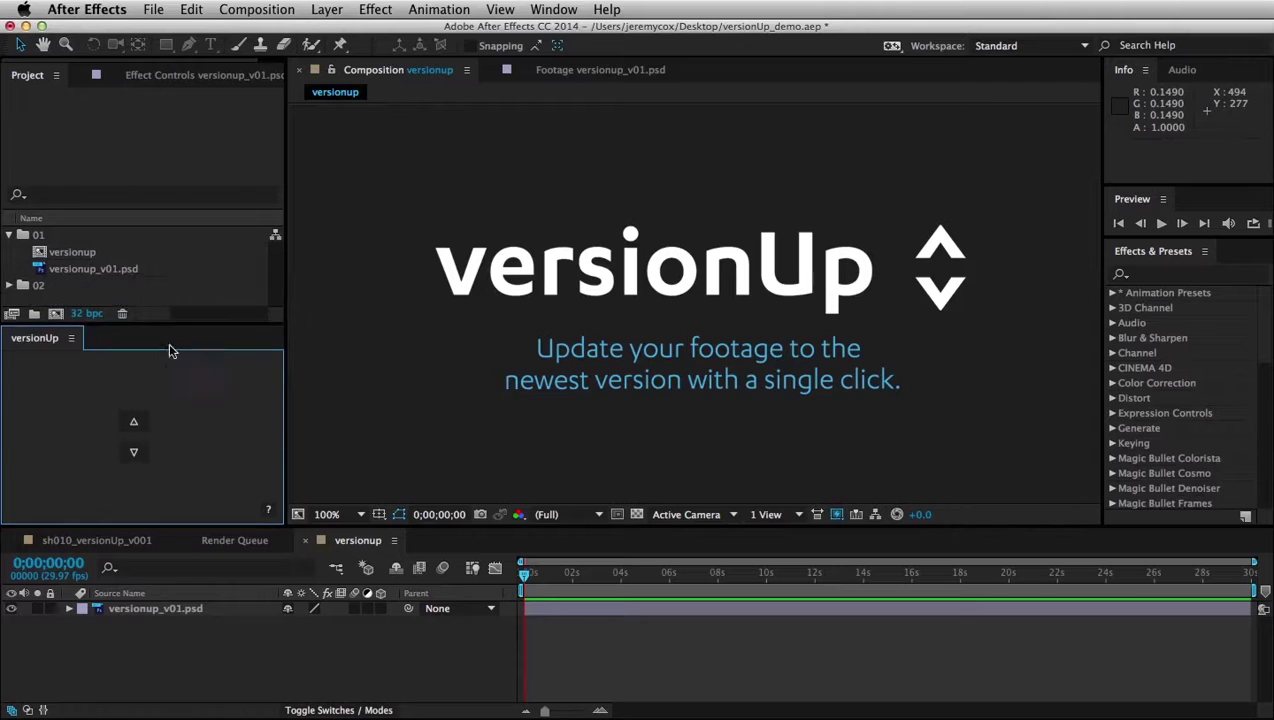
left_click_drag(165, 341, 156, 457)
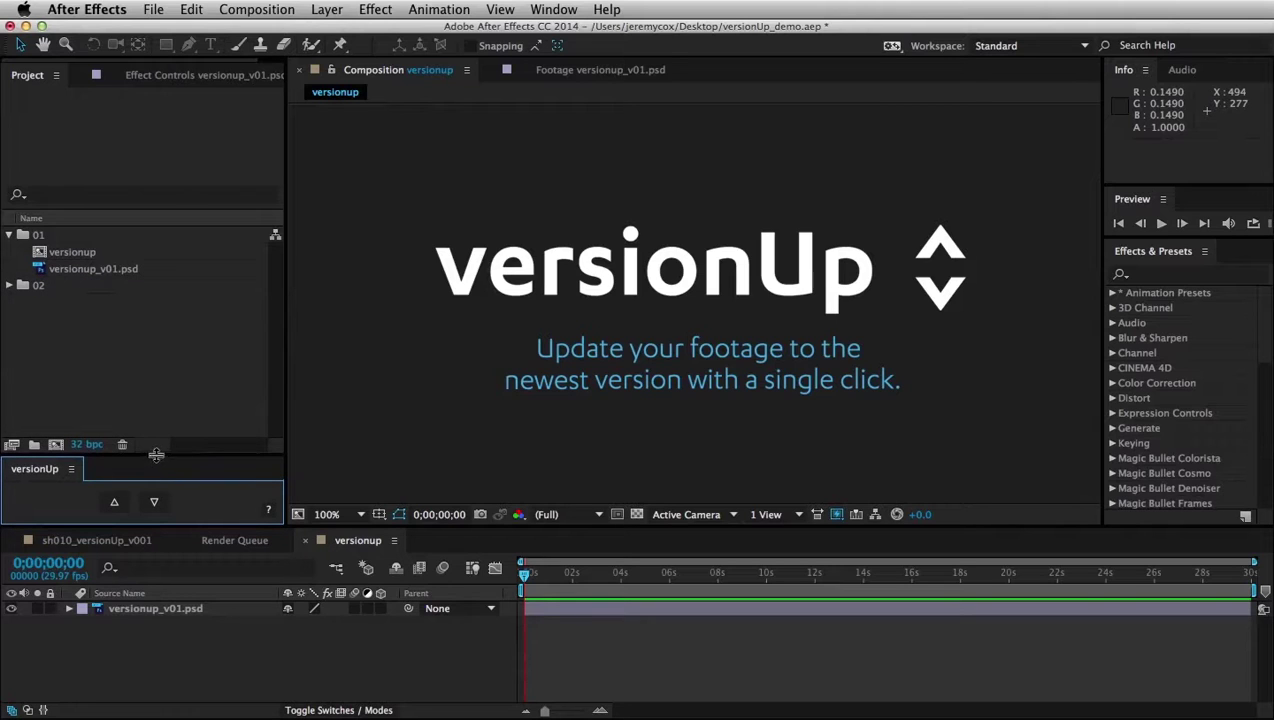
left_click(114, 347)
left_click(117, 270)
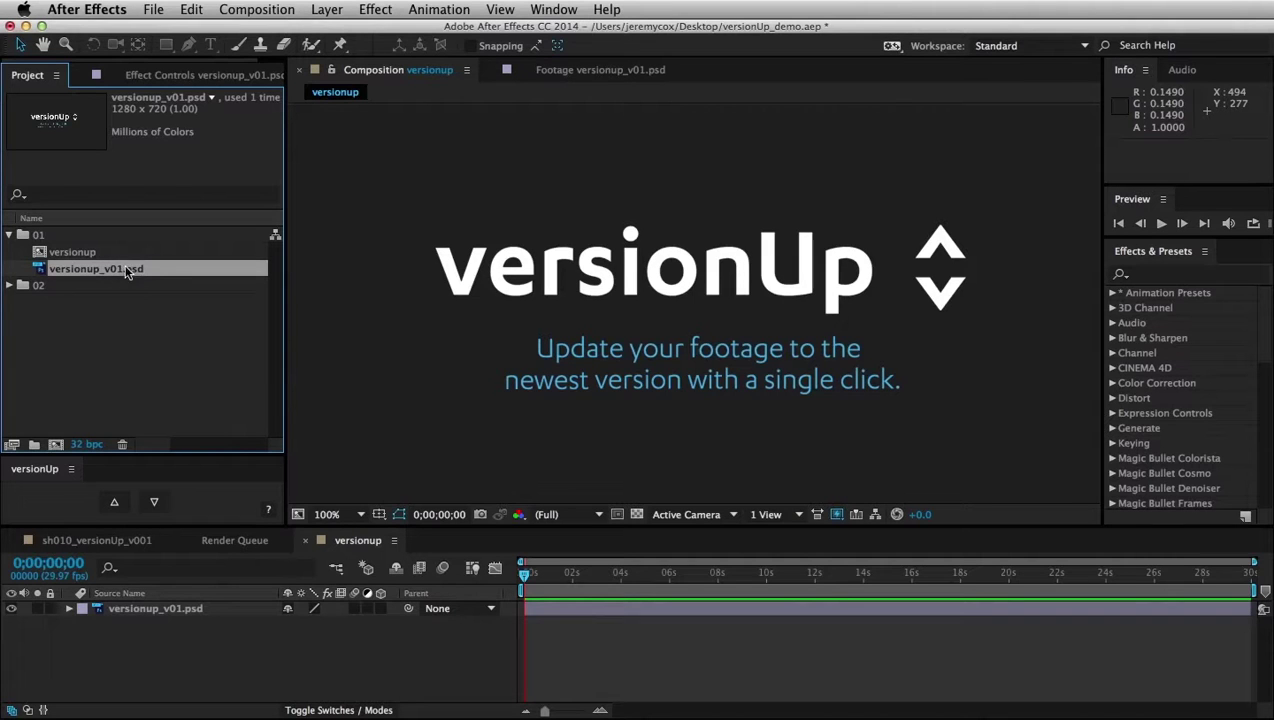
left_click(114, 503)
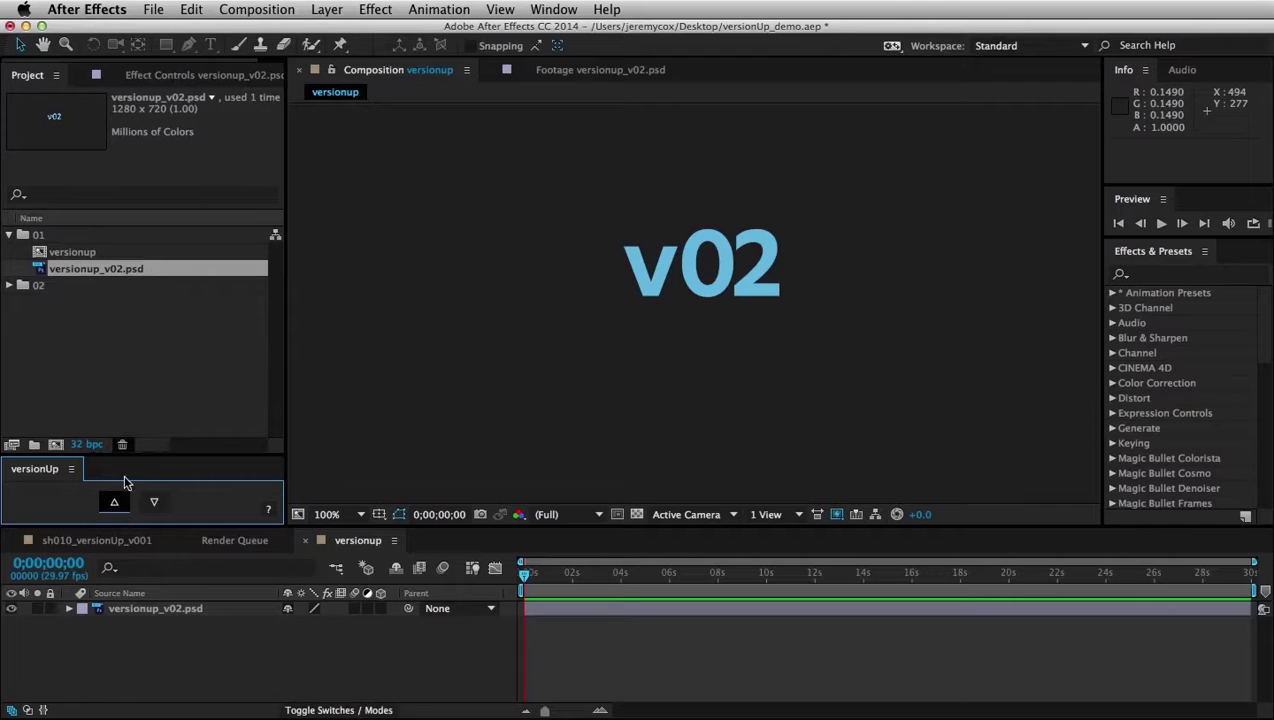
left_click(115, 505)
left_click(115, 506)
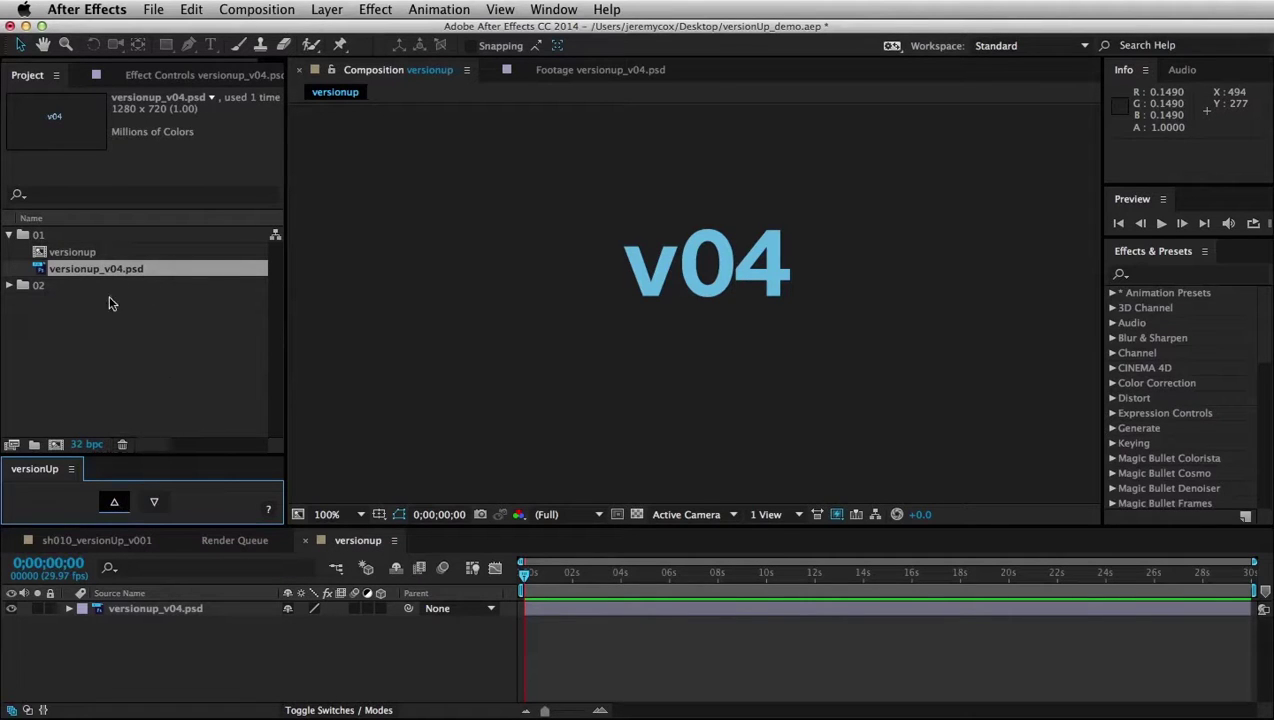
left_click(155, 504)
left_click(155, 504)
left_click(155, 504)
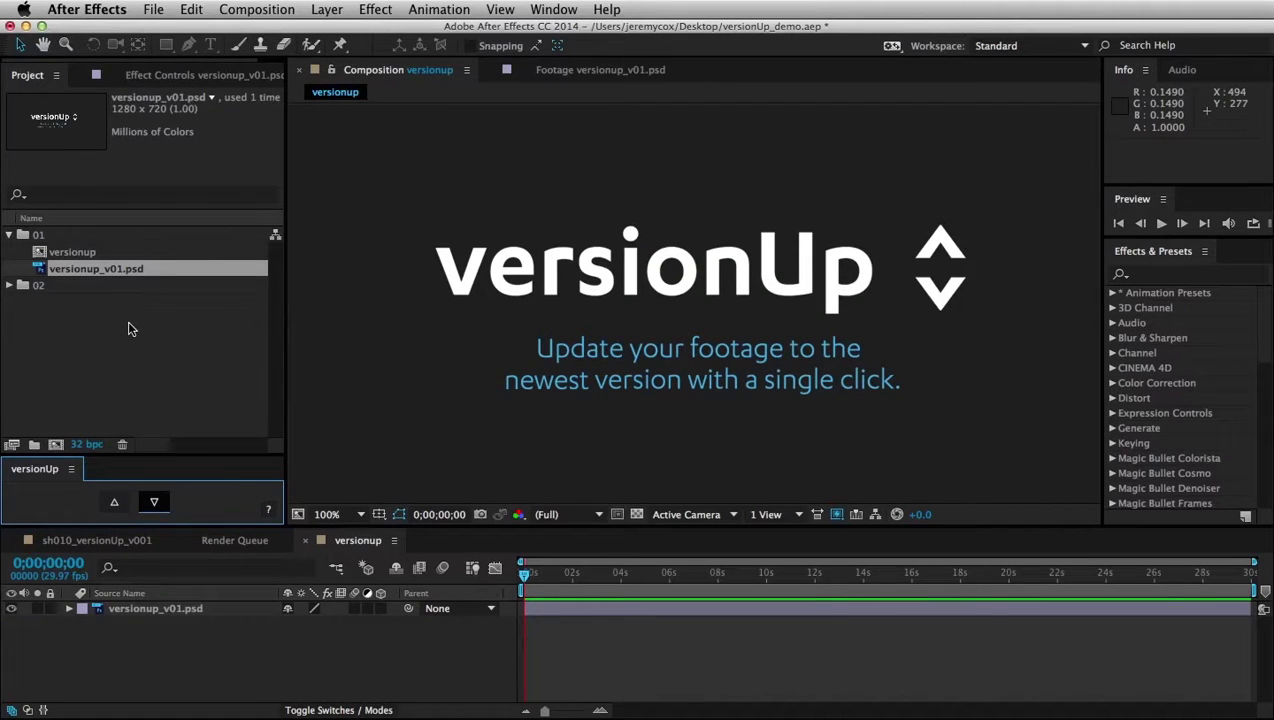
left_click(115, 504)
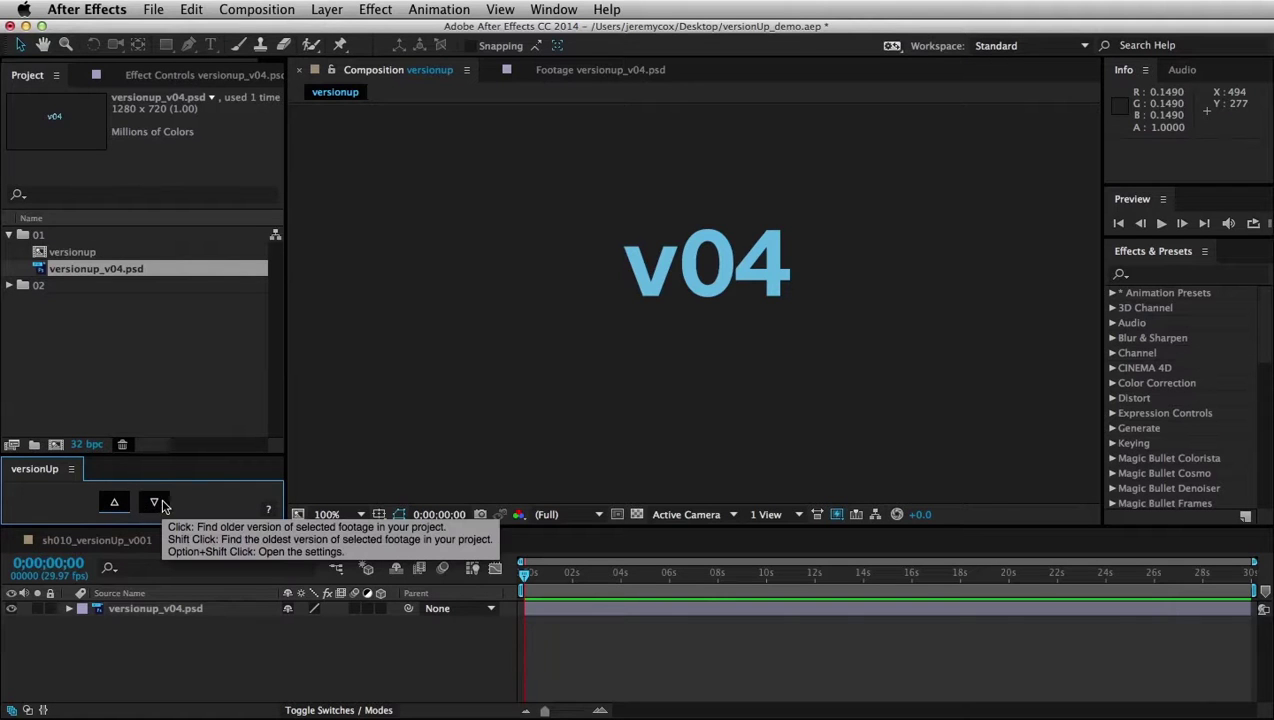
left_click(163, 505, "shift")
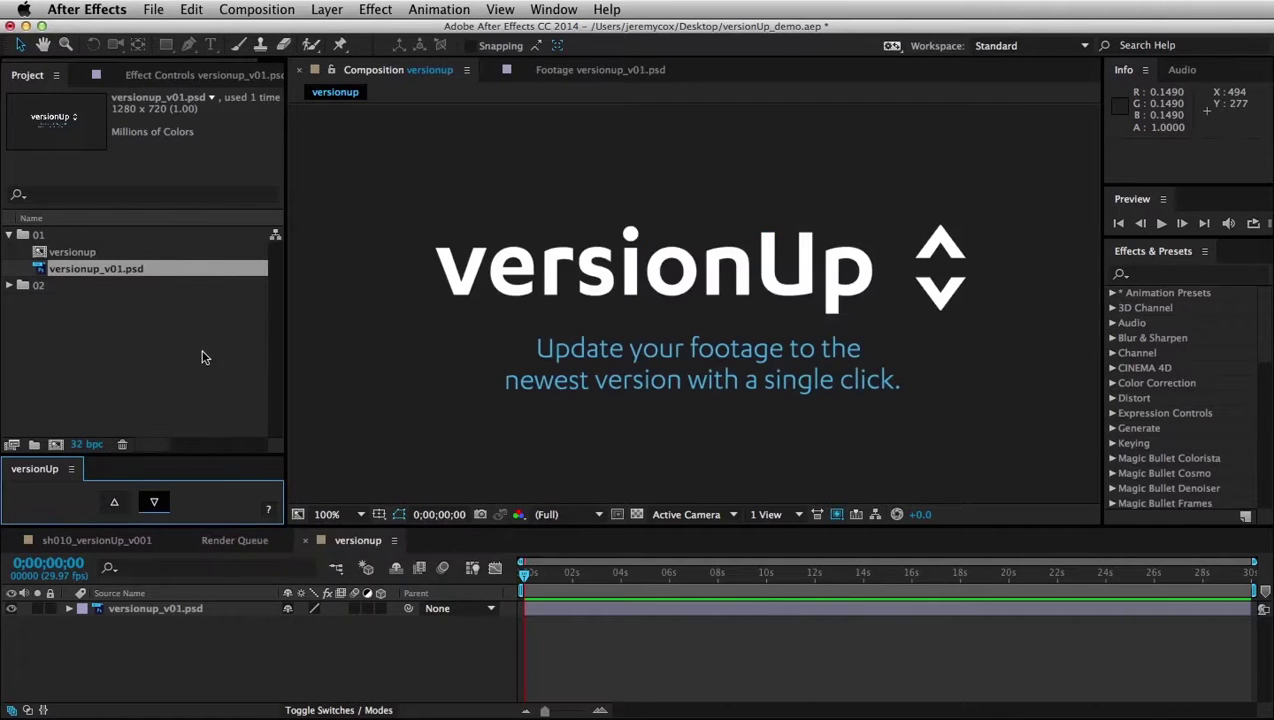
Step: Reveal folder 02's v015 EXR passes, open comp sh010_versionUp_v001 and select ambient.exr
left_click(125, 317)
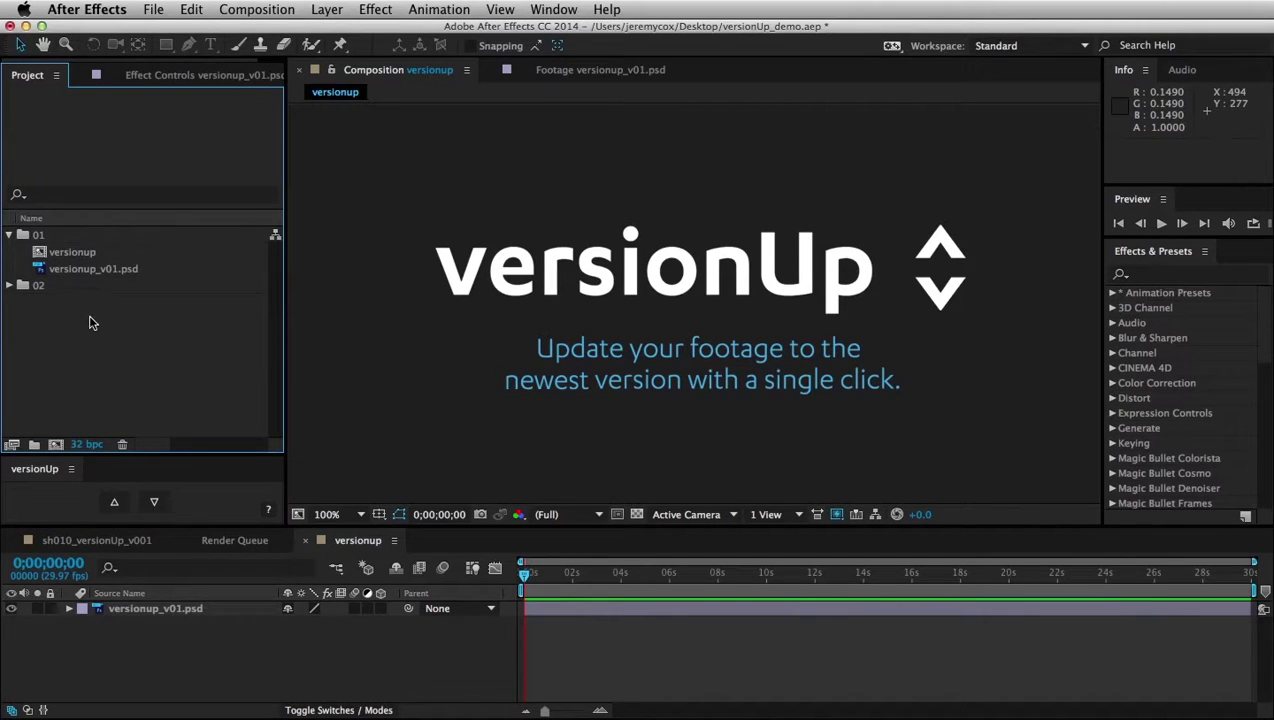
left_click(9, 234)
left_click(9, 251)
left_click(25, 268)
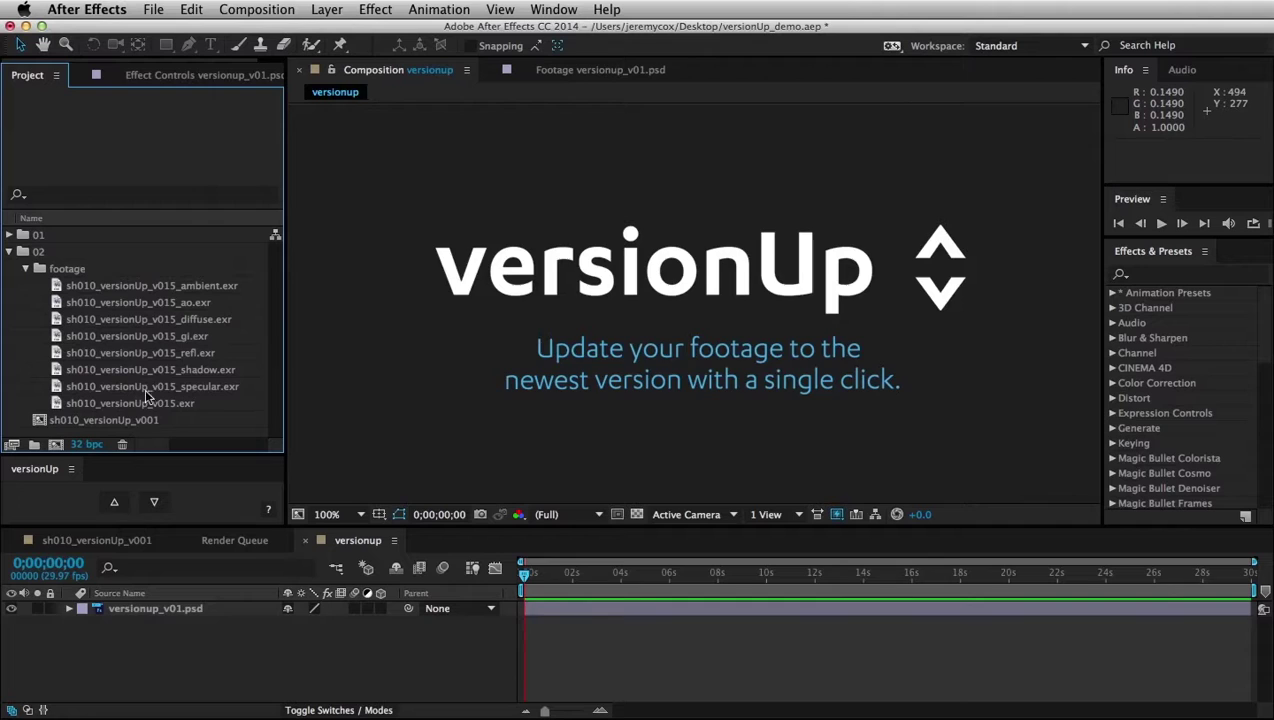
double_click(128, 422)
left_click(176, 284)
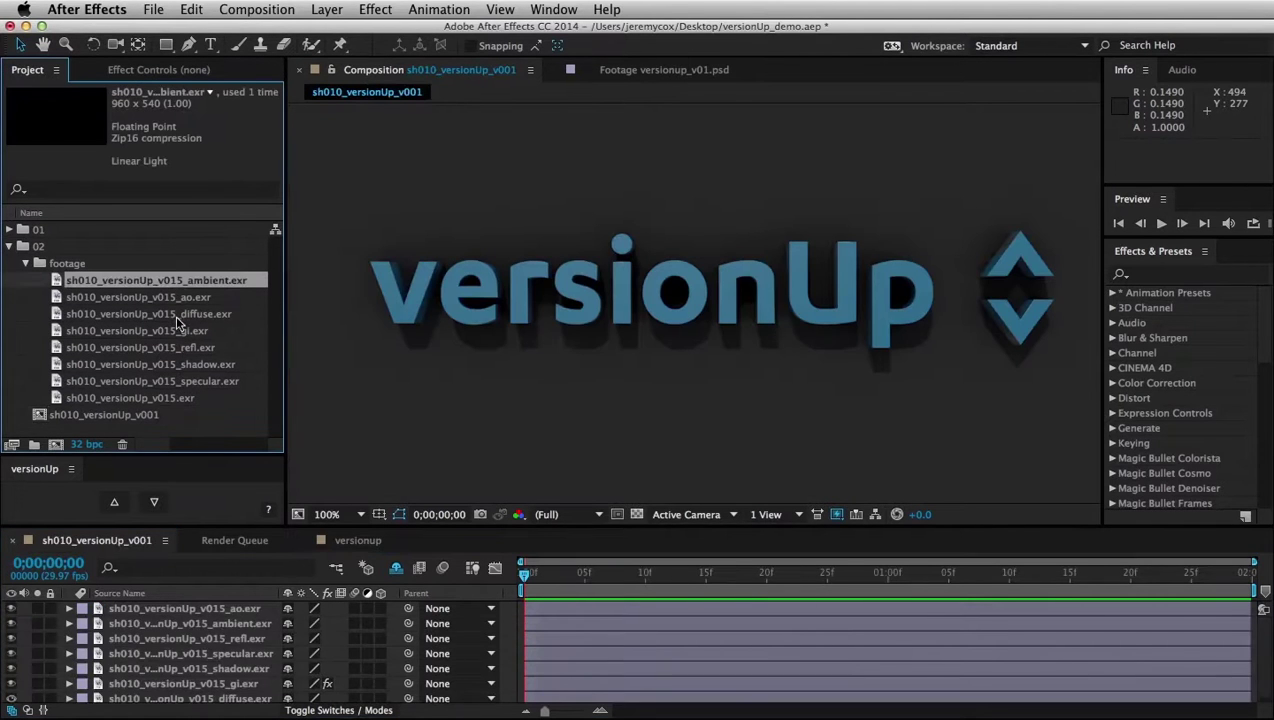
left_click(180, 400, "shift")
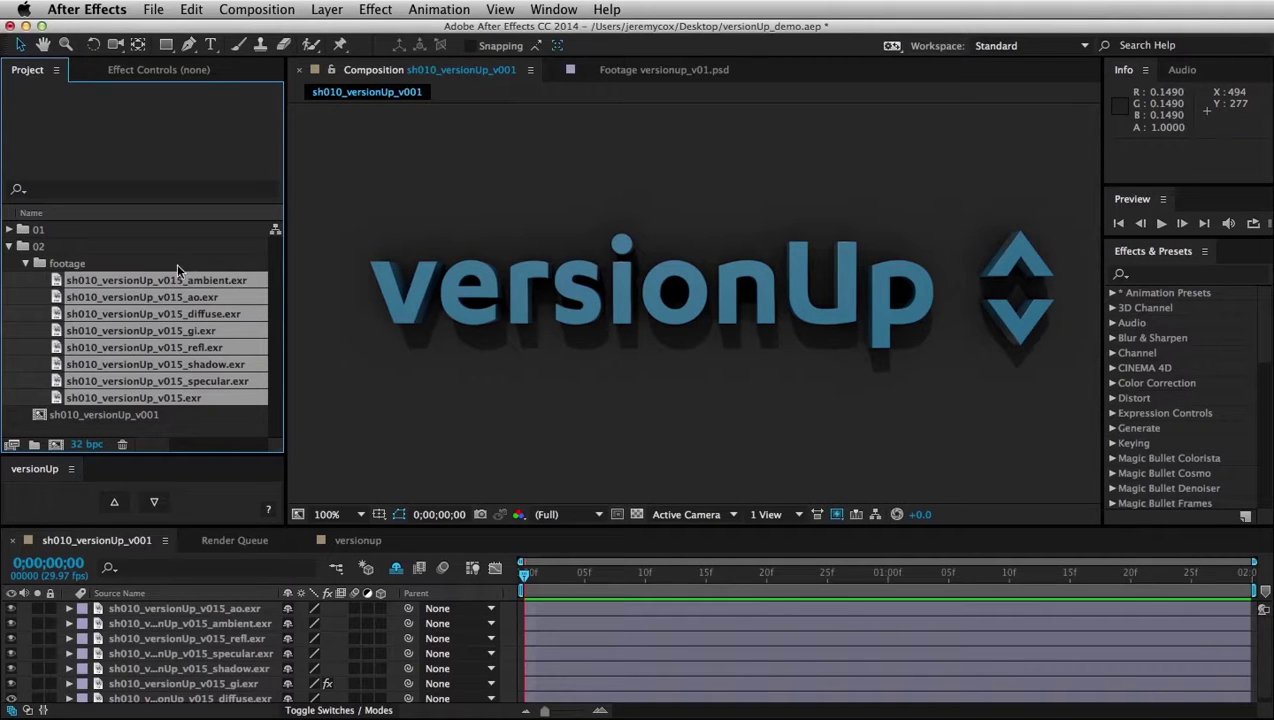
left_click(155, 503)
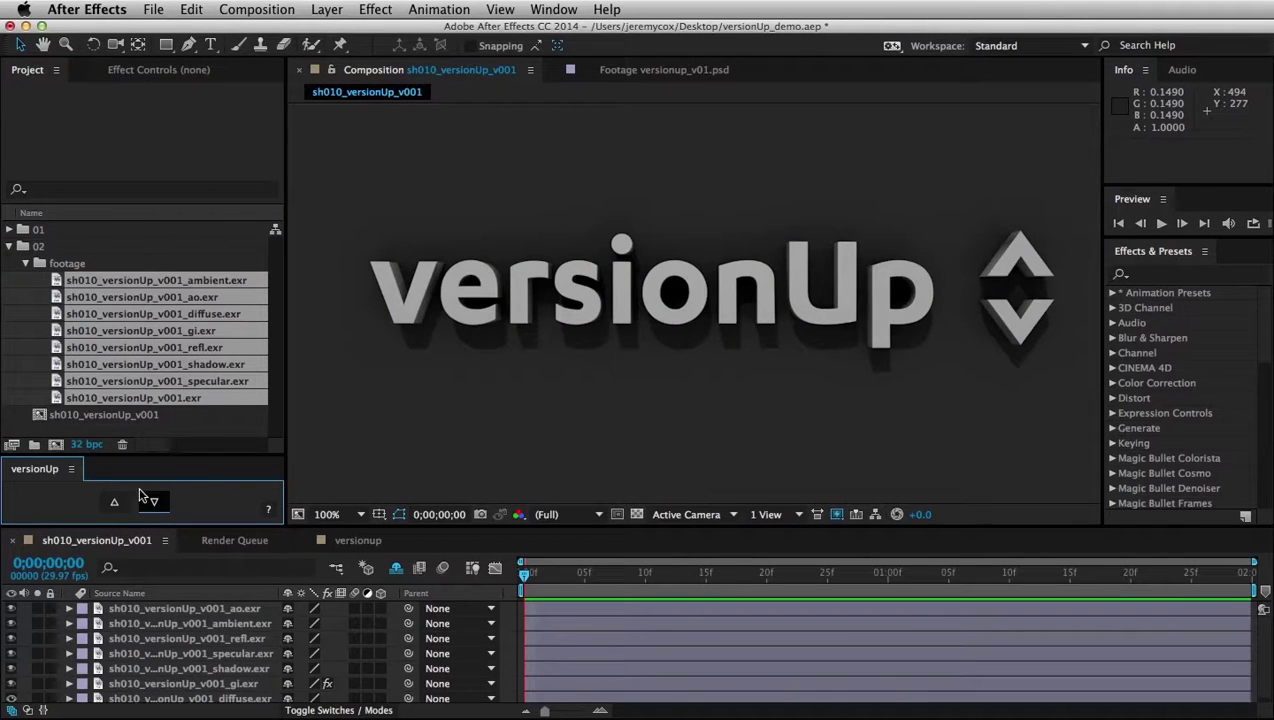
left_click(115, 503)
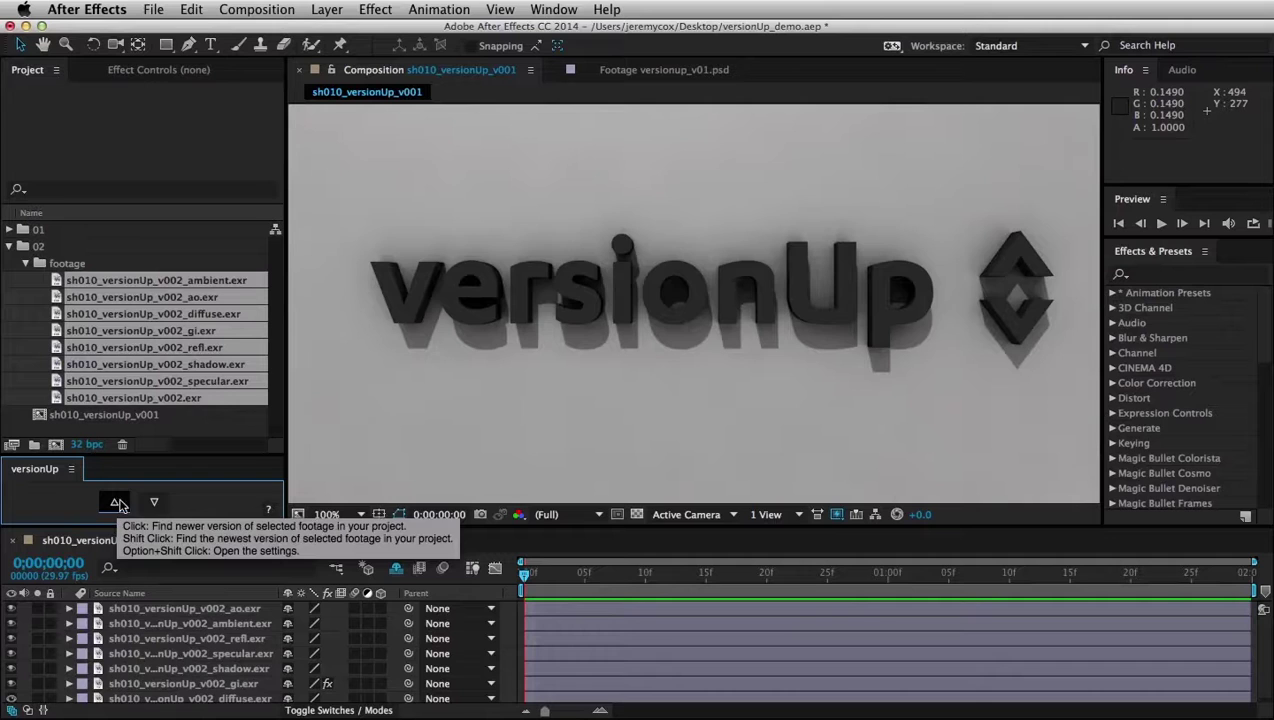
left_click(116, 503)
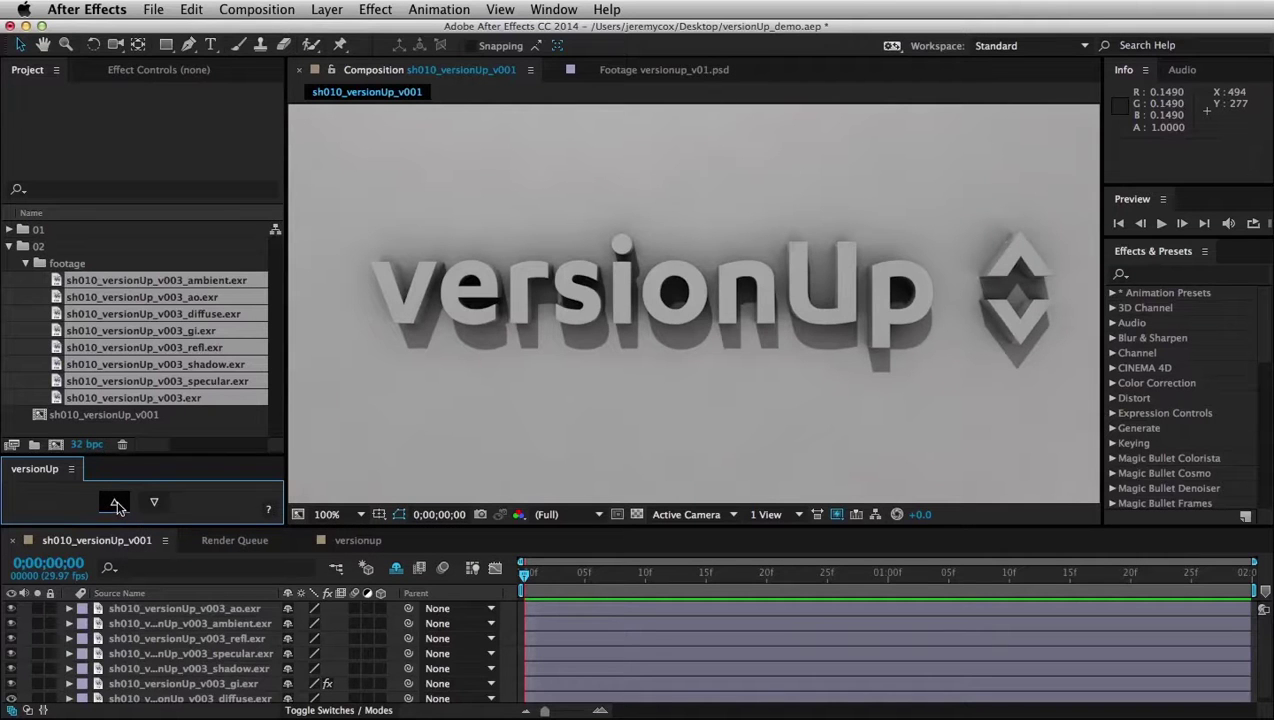
left_click(116, 504)
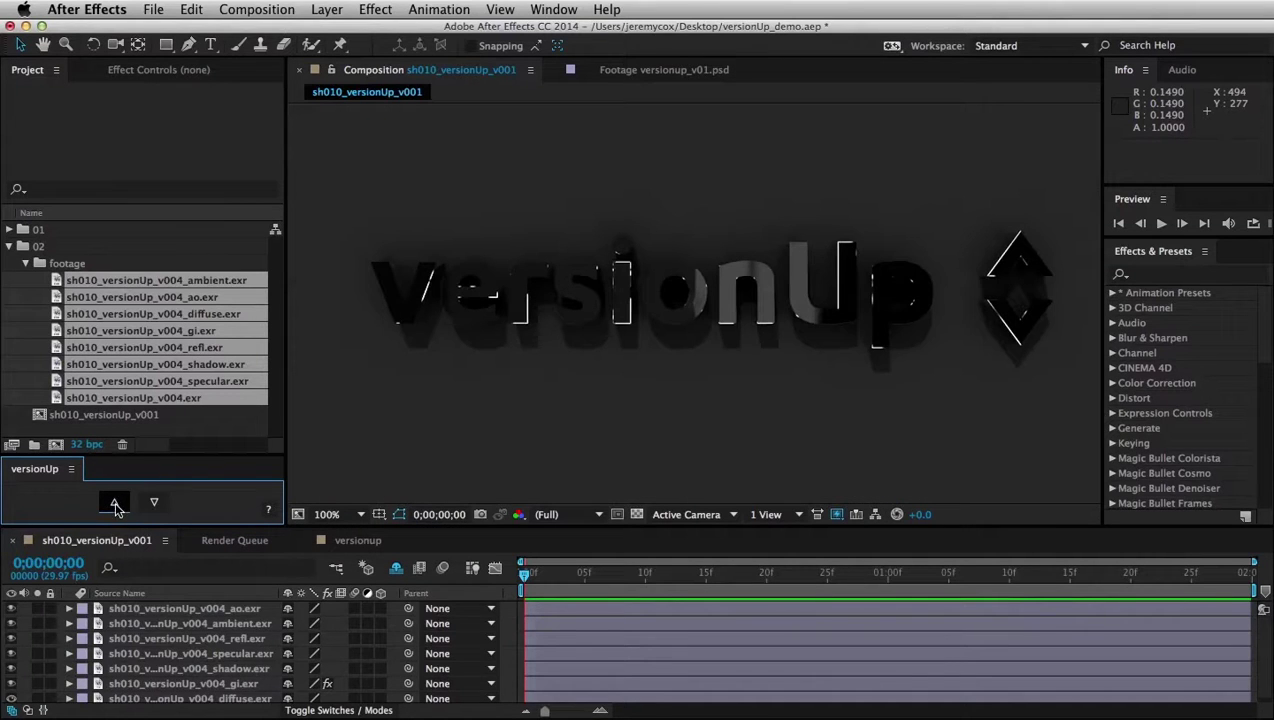
left_click(115, 504)
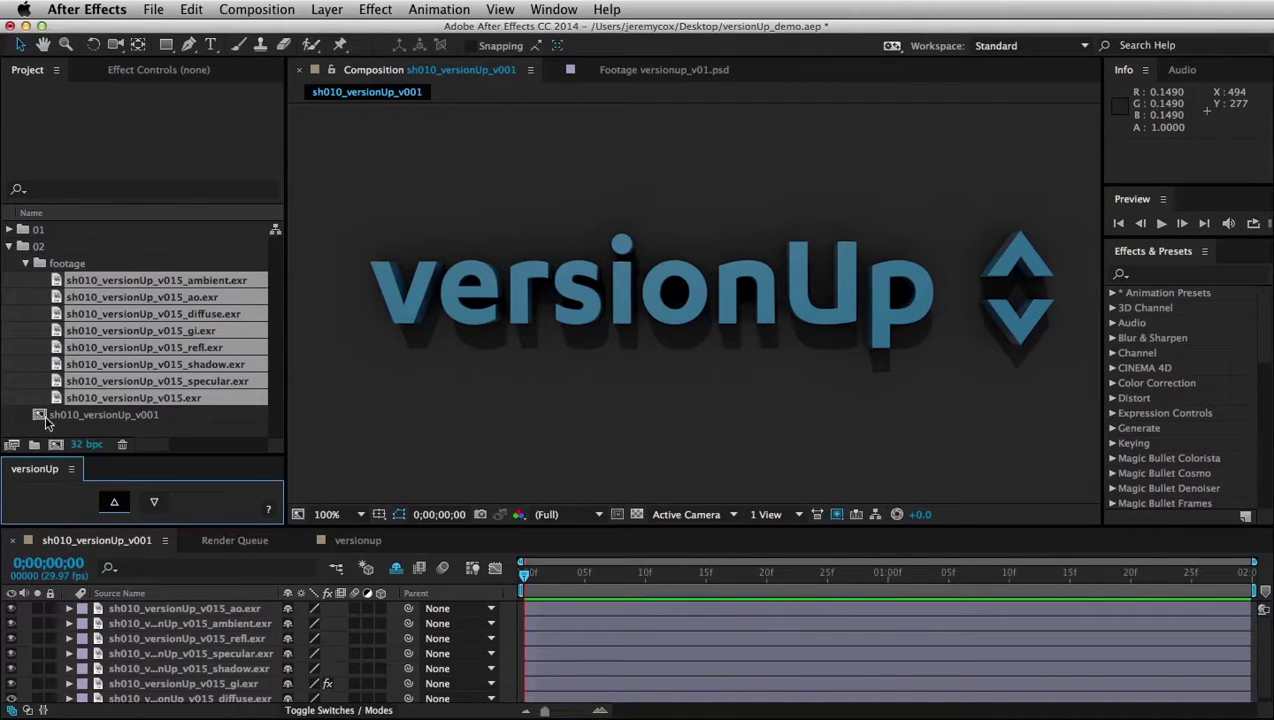
Step: Bump the sh010_versionUp comp up a version, then step the ambient pass and comp down one
left_click(105, 420)
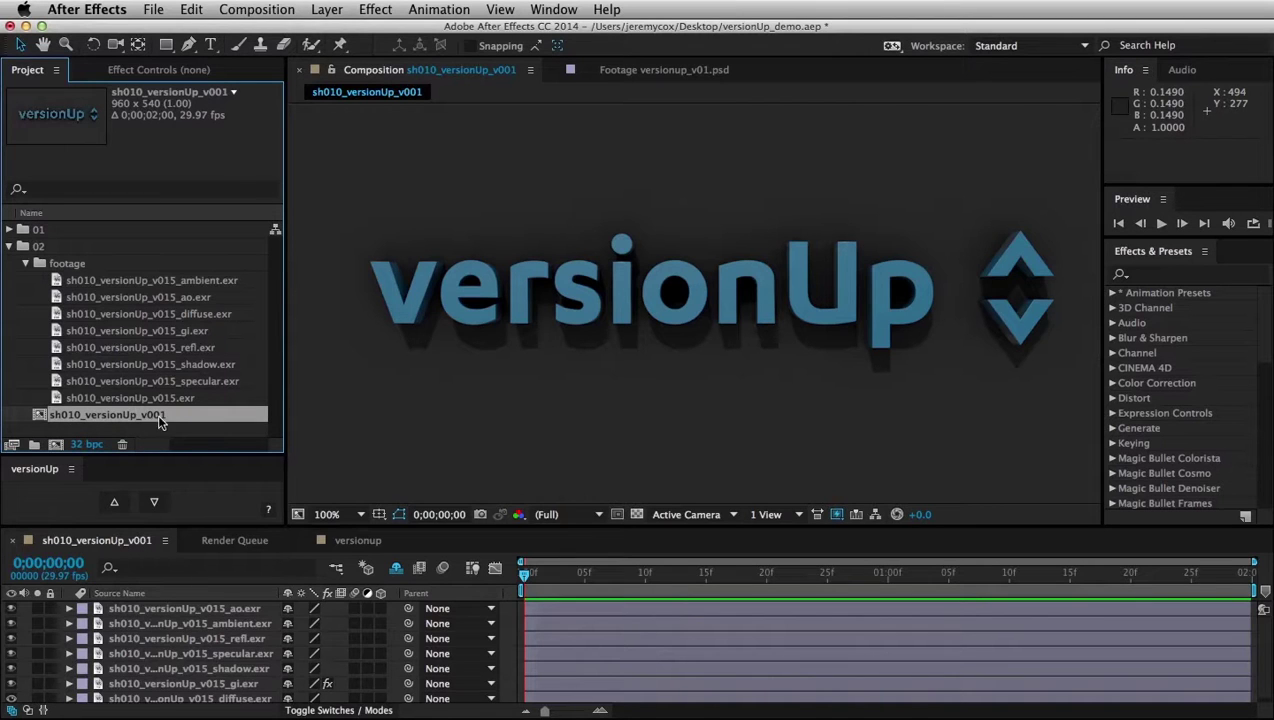
left_click(115, 503)
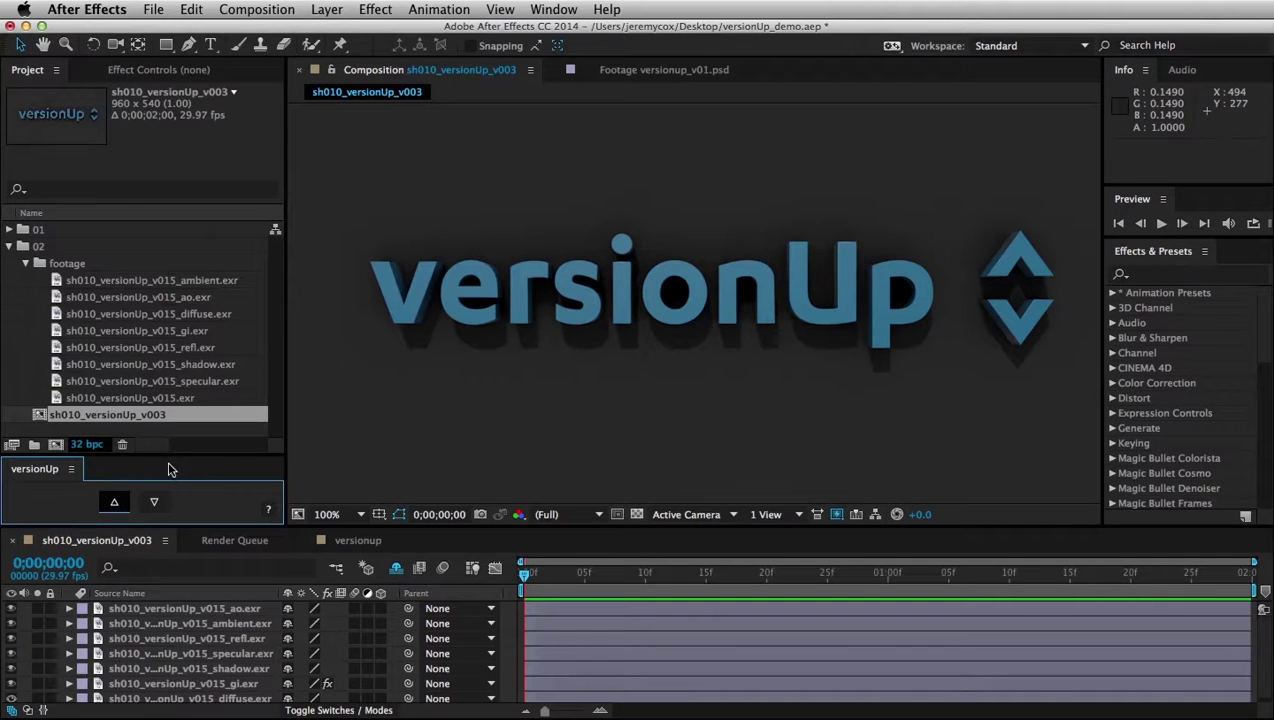
left_click(183, 283)
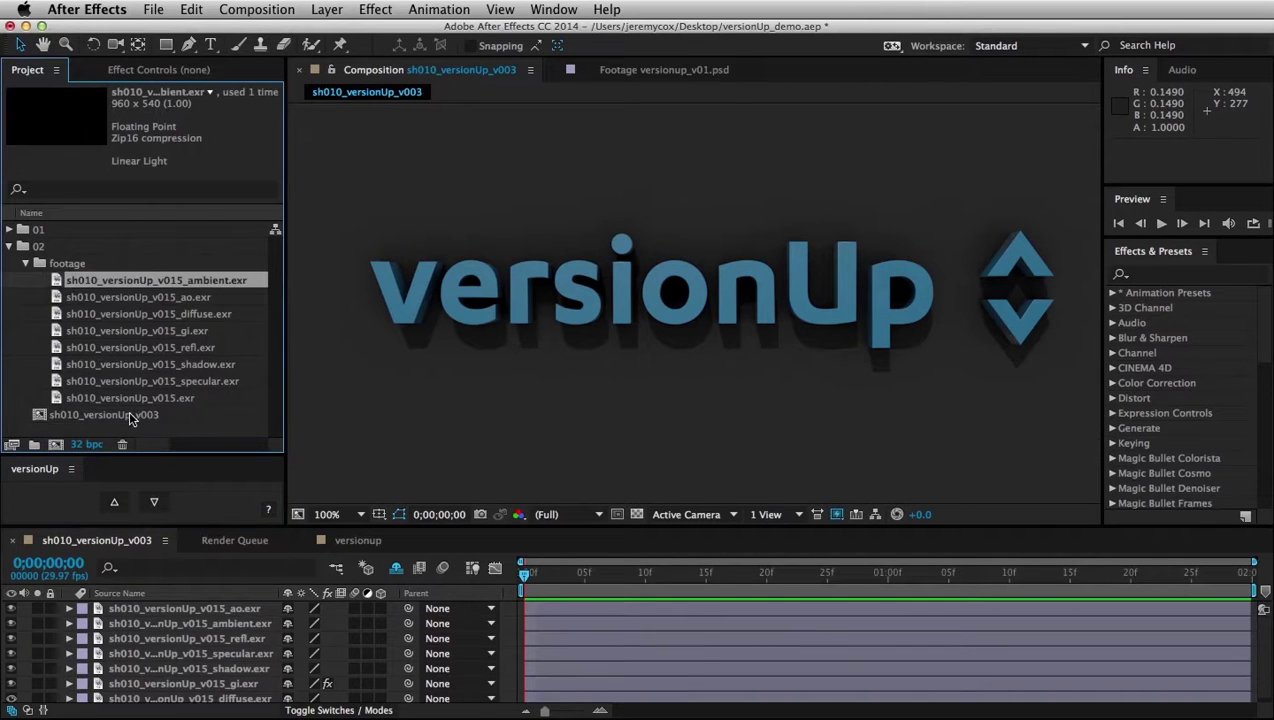
left_click(130, 414, "shift")
left_click(151, 503)
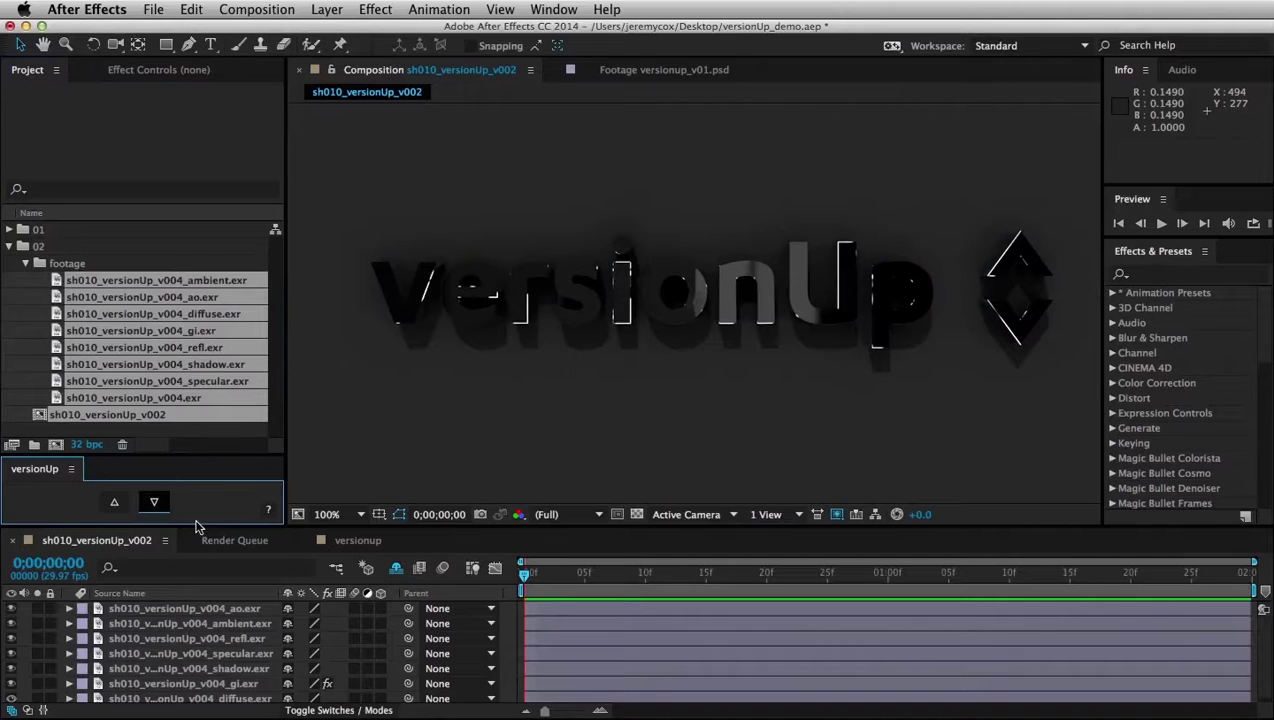
left_click(165, 427)
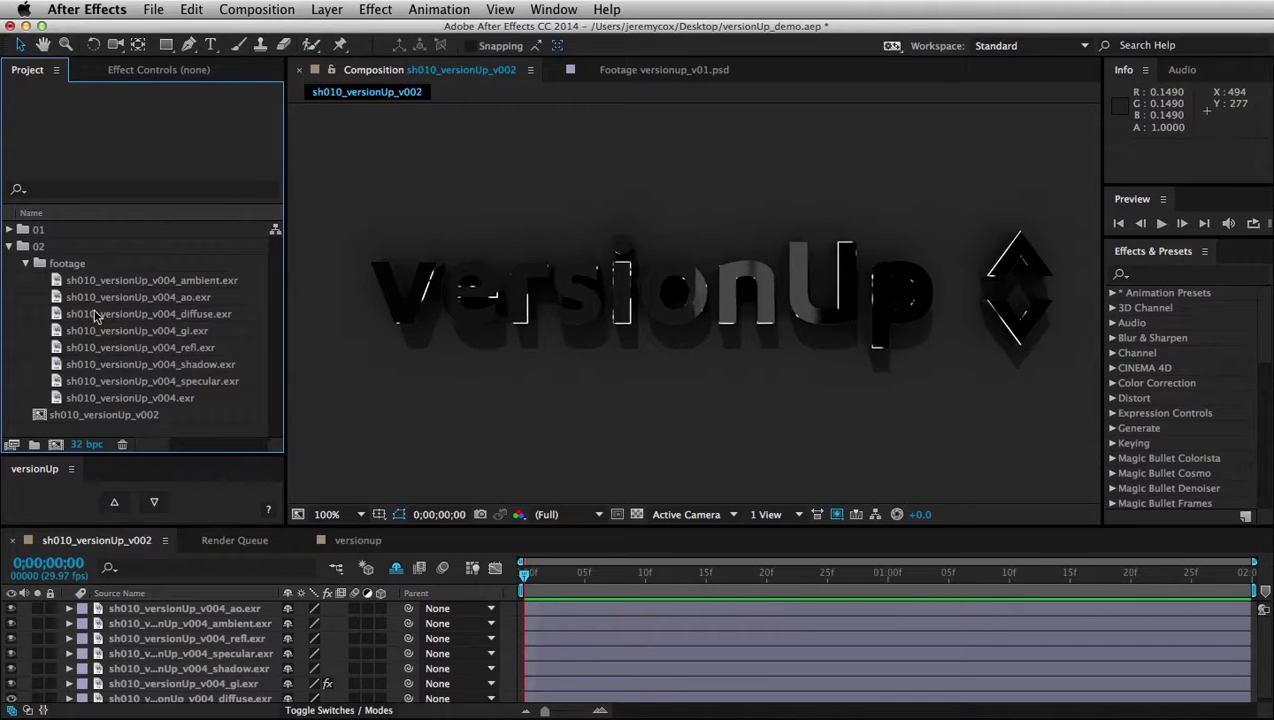
Step: Roll all eight EXR footage passes back to their oldest version, v001
left_click(165, 284)
left_click(155, 398, "shift")
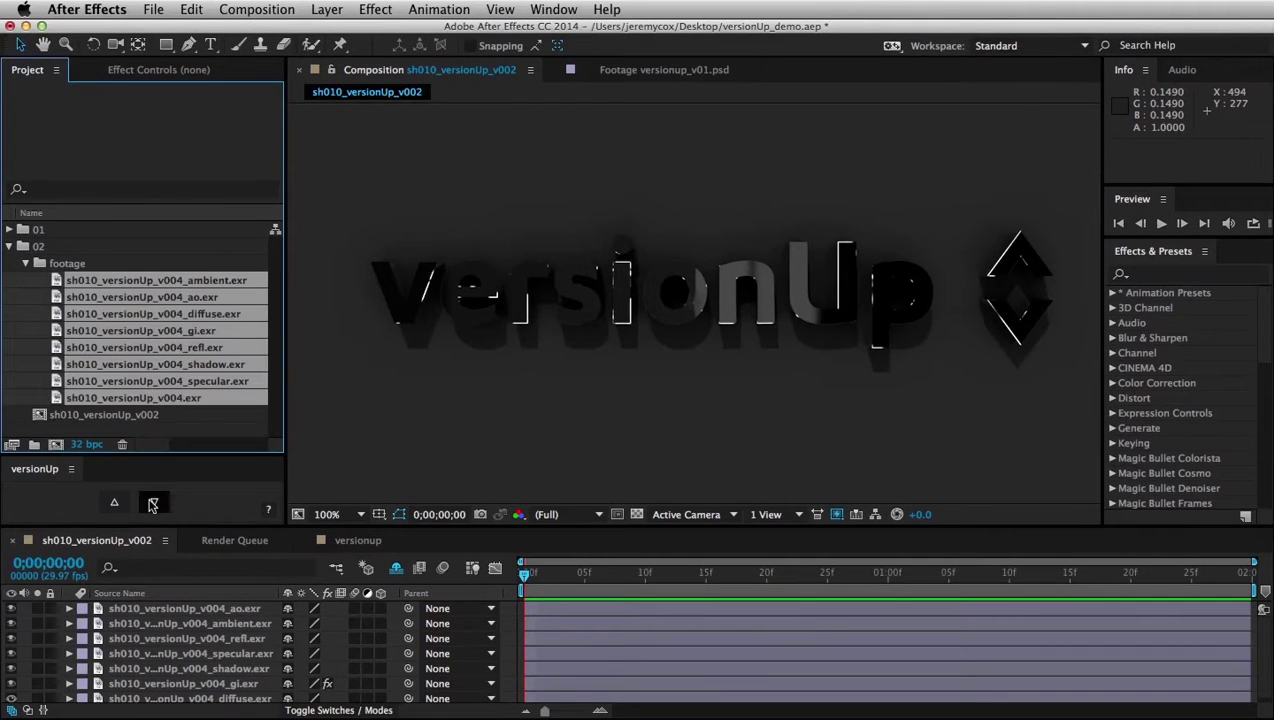
left_click(153, 504)
left_click(165, 428)
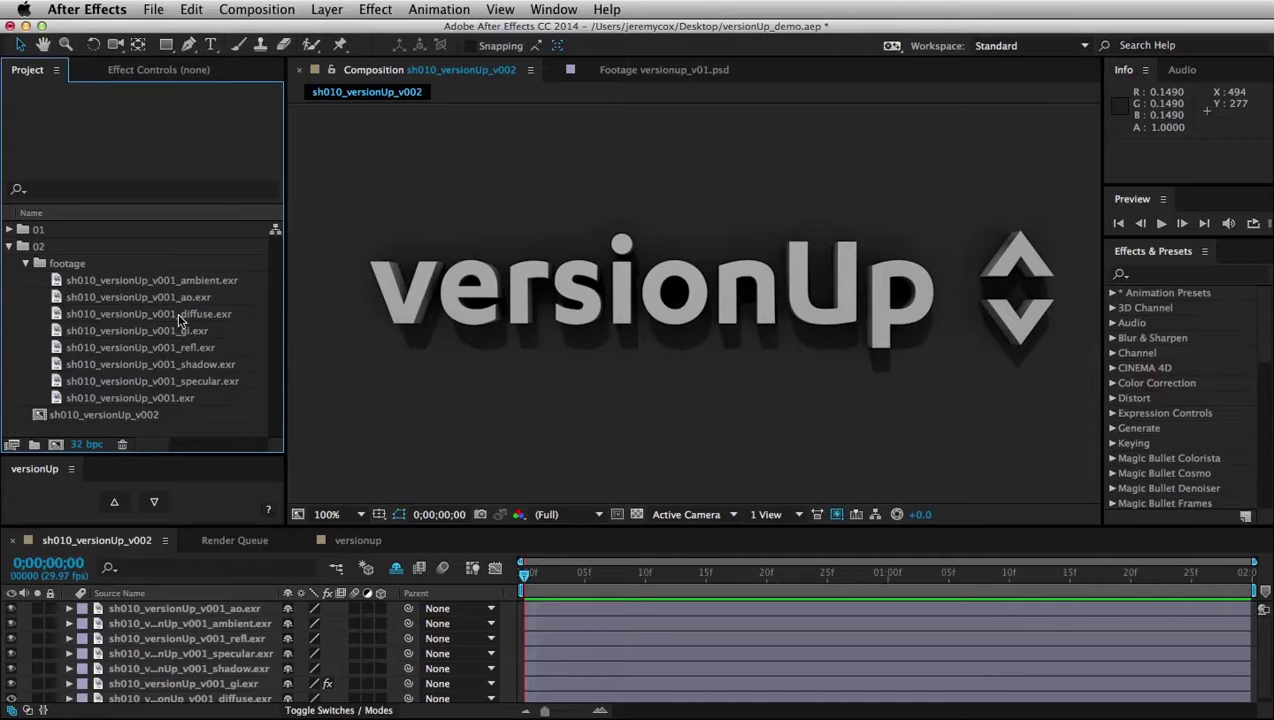
key("super+Tab")
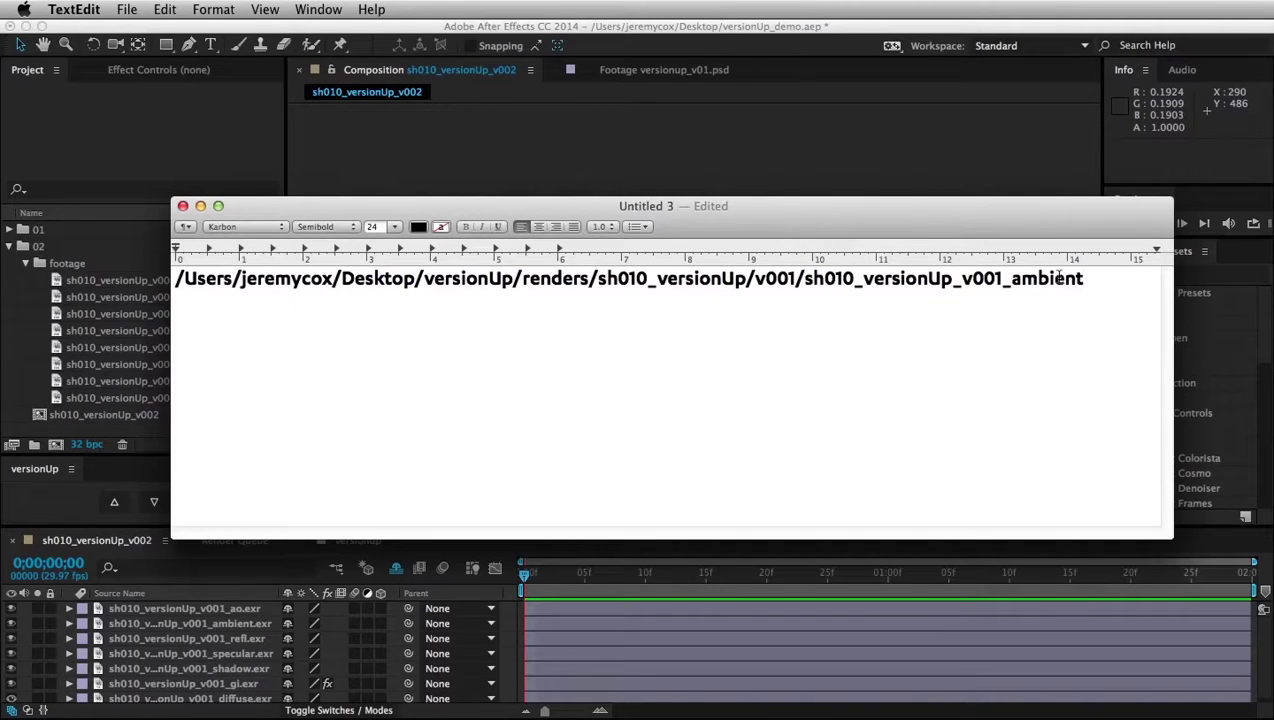
Step: In the TextEdit path, highlight the h010 shot, v001 folder, file-name version and _ambient suffix
left_click_drag(650, 282, 608, 282)
left_click(649, 284)
left_click_drag(796, 283, 756, 283)
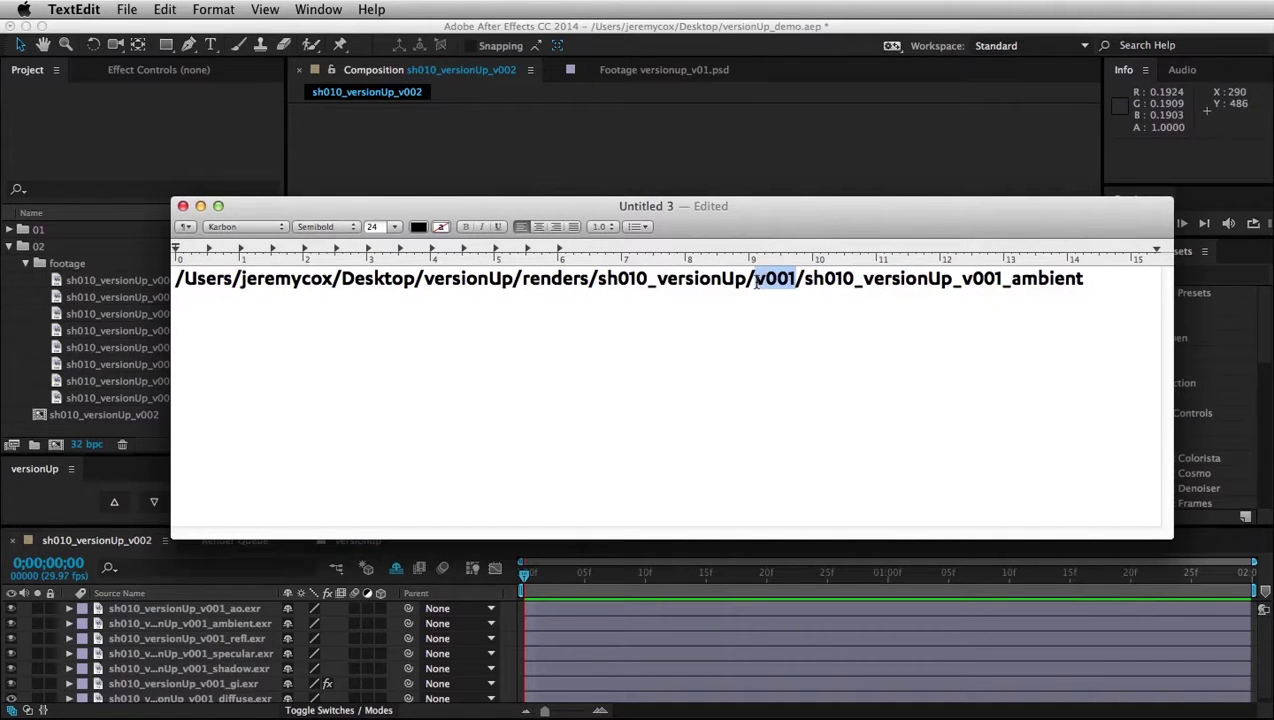
left_click_drag(1008, 283, 962, 281)
left_click(972, 281)
left_click(1000, 281)
key("shift+super+Right")
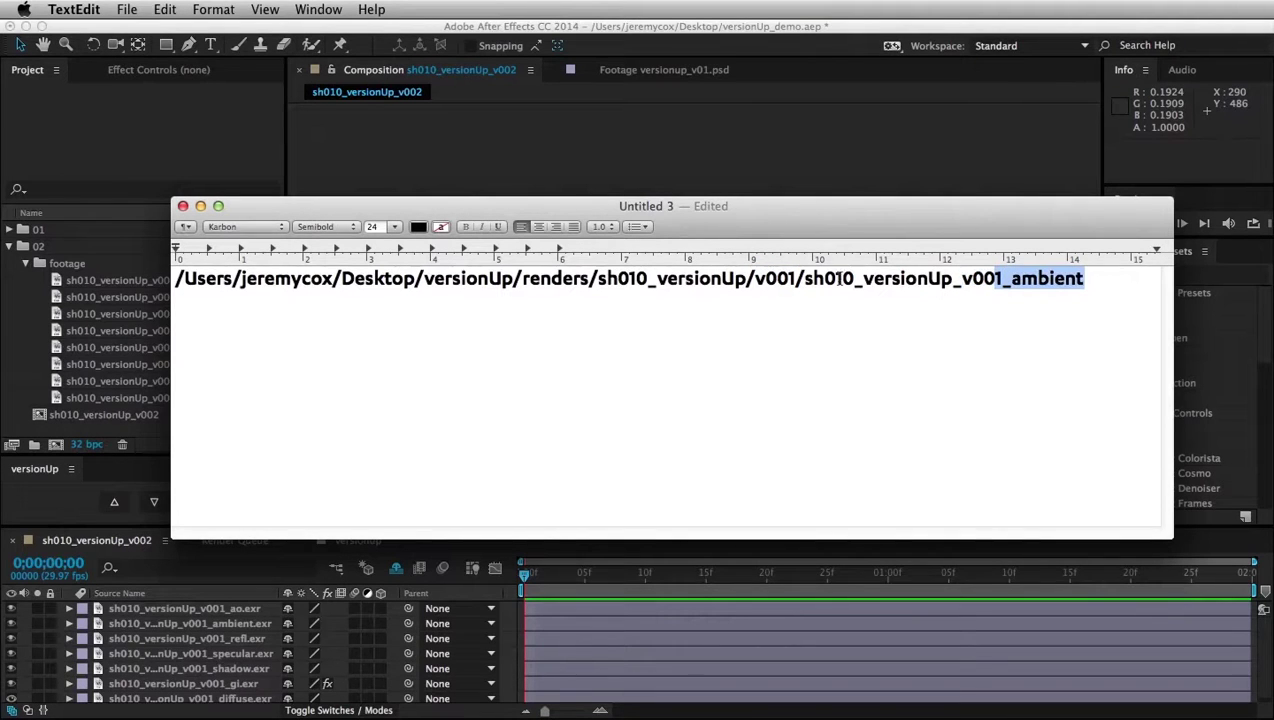
left_click(864, 288)
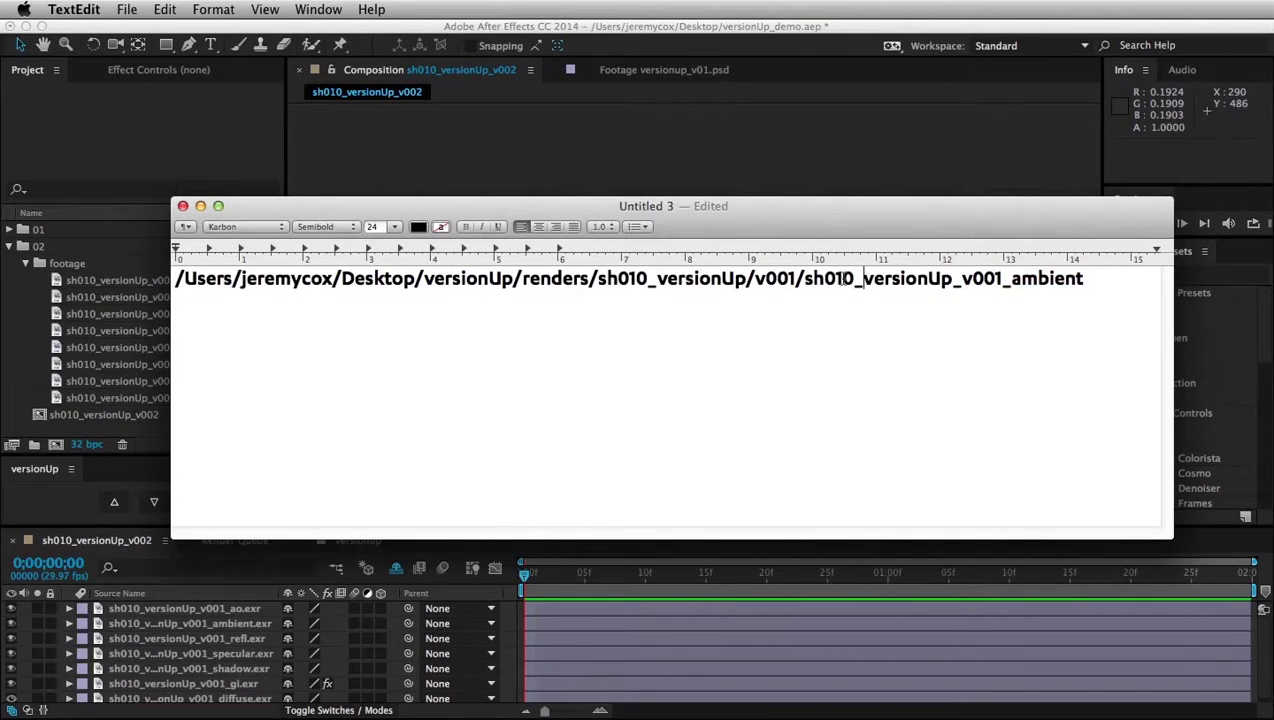
Step: Highlight the shot number 010 and version digits 001 in the file name, then hide TextEdit
left_click_drag(825, 281, 771, 279)
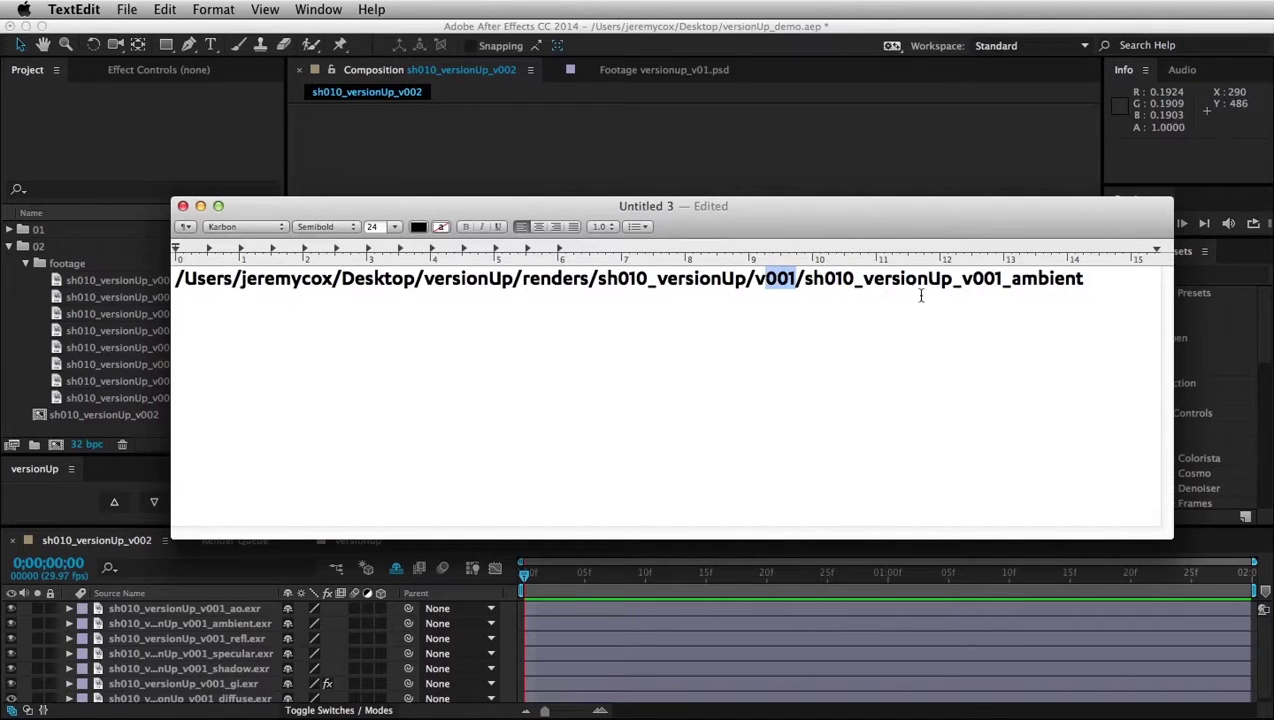
left_click_drag(1004, 281, 969, 278)
left_click(1009, 287)
left_click(806, 282)
key("super+m")
left_click(258, 480)
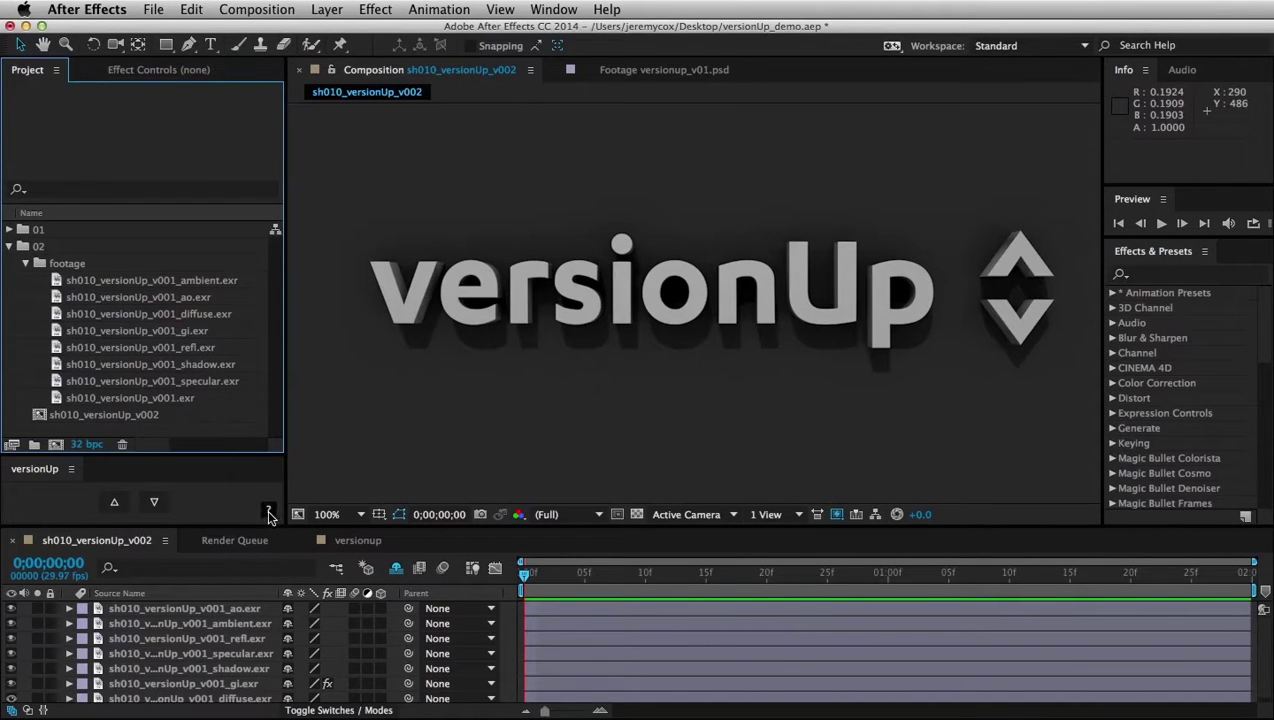
left_click(268, 514)
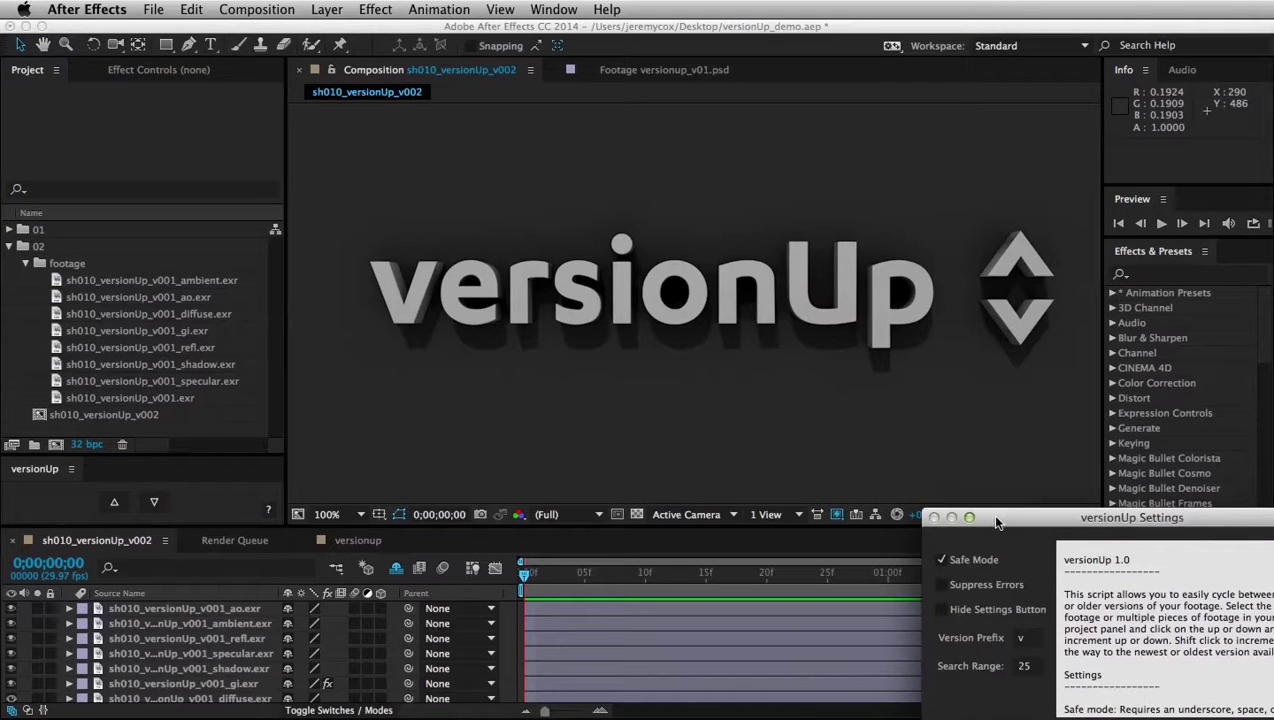
left_click_drag(992, 510, 402, 203)
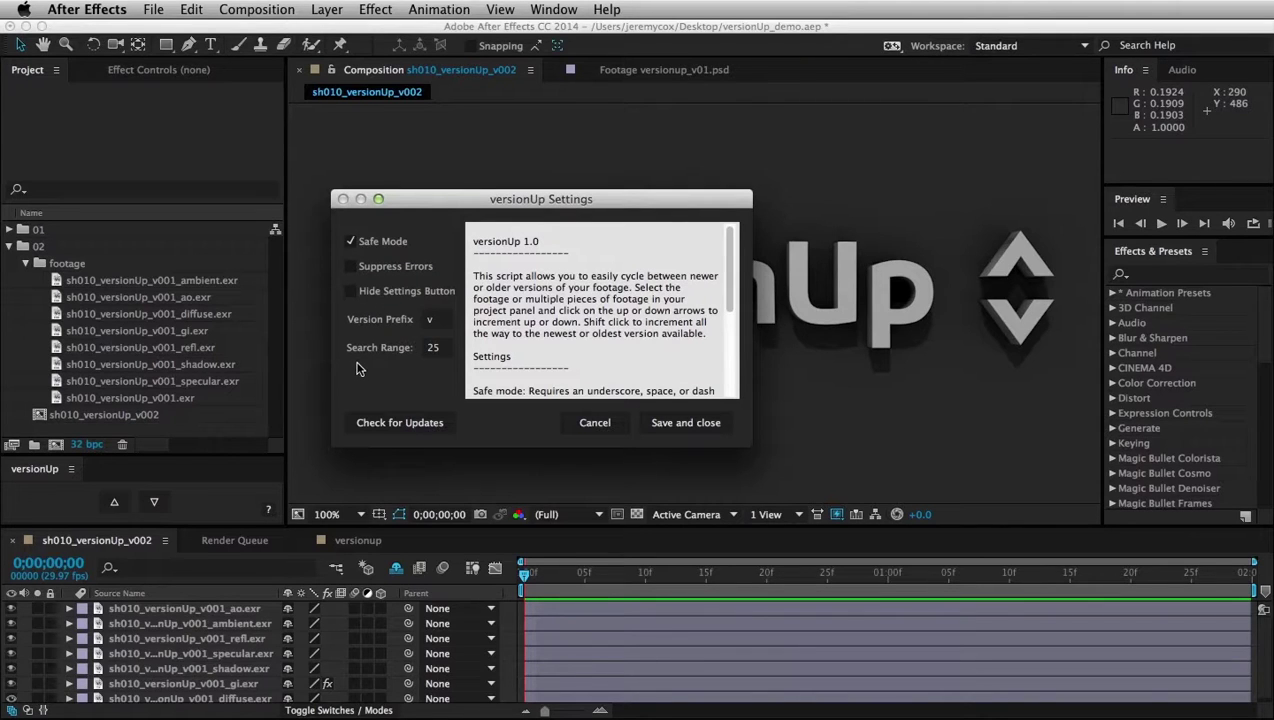
Step: Discard the settings, rename the comp to marv1, and try versioning it up to get 'No version numbers found.'
left_click(590, 422)
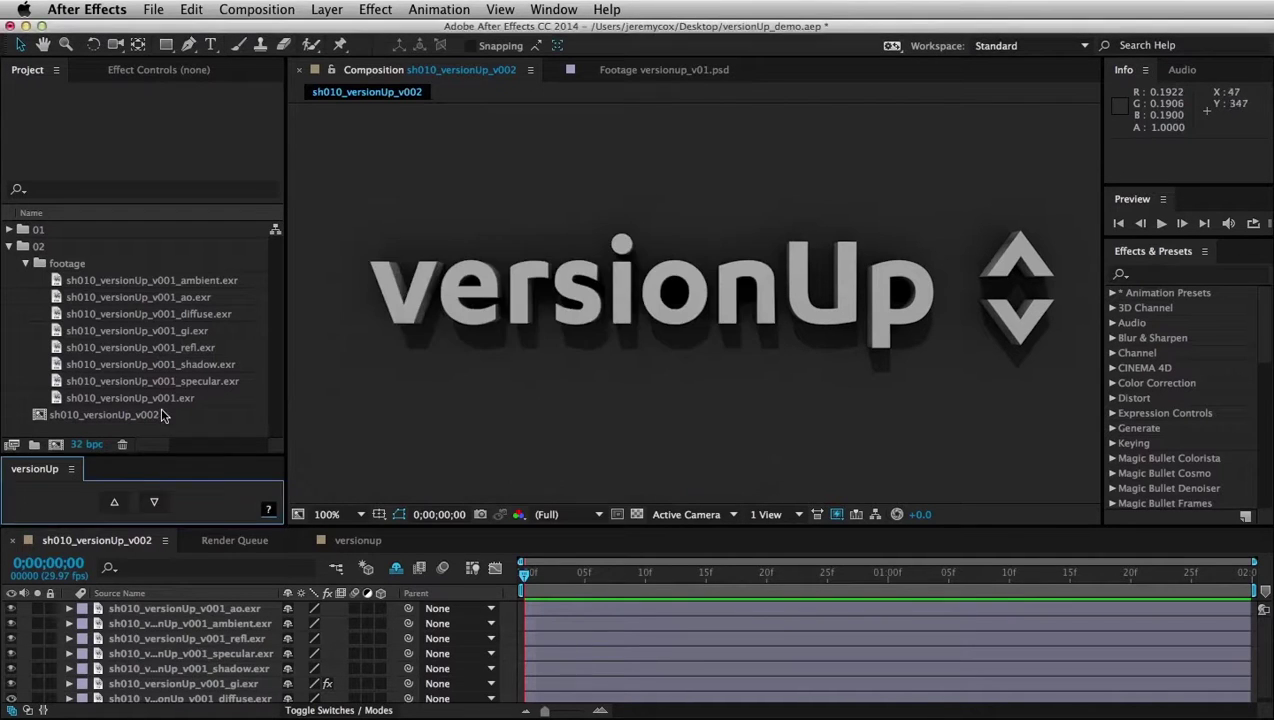
left_click(142, 415)
key("Return")
type("marv1")
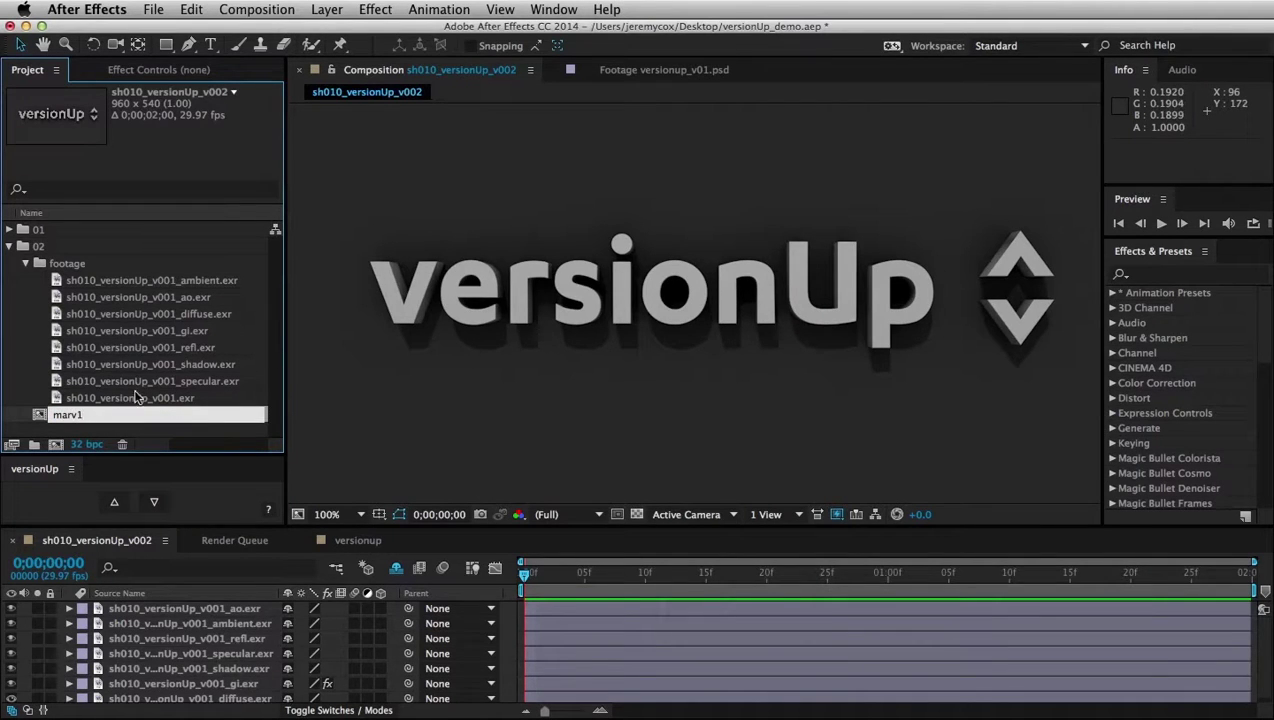
key("Return")
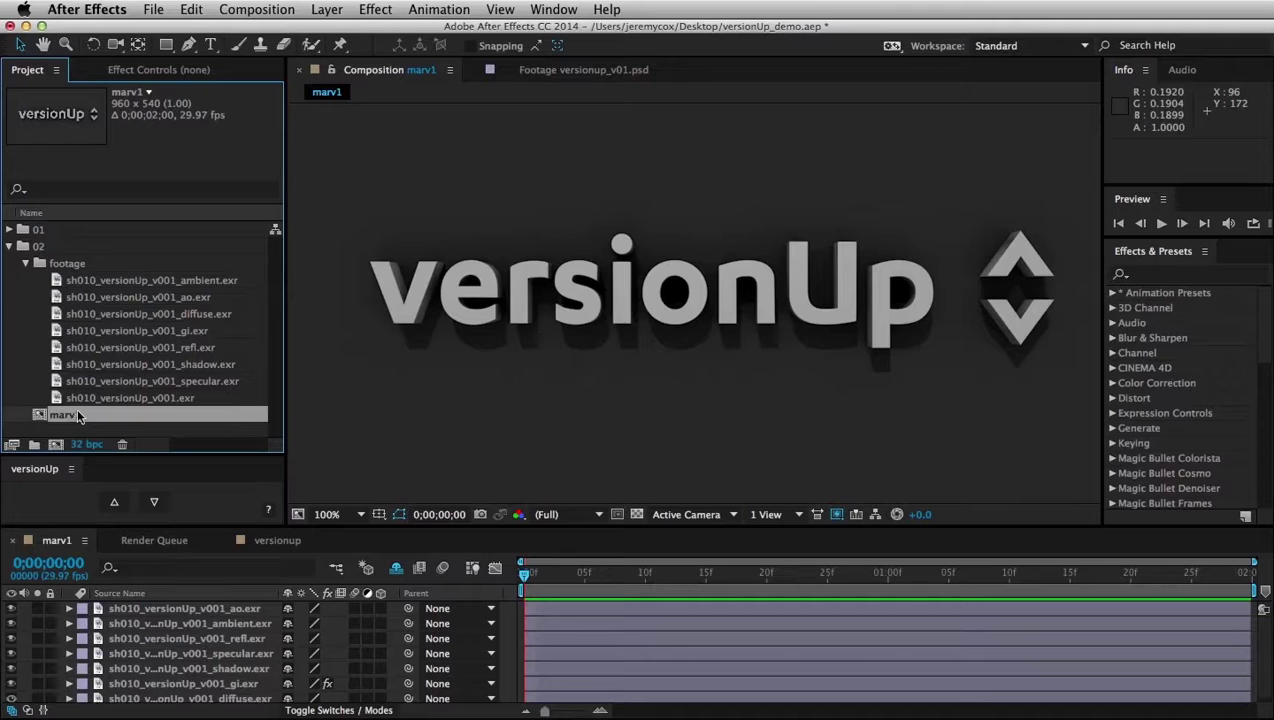
left_click(114, 501)
left_click_drag(1030, 292, 410, 288)
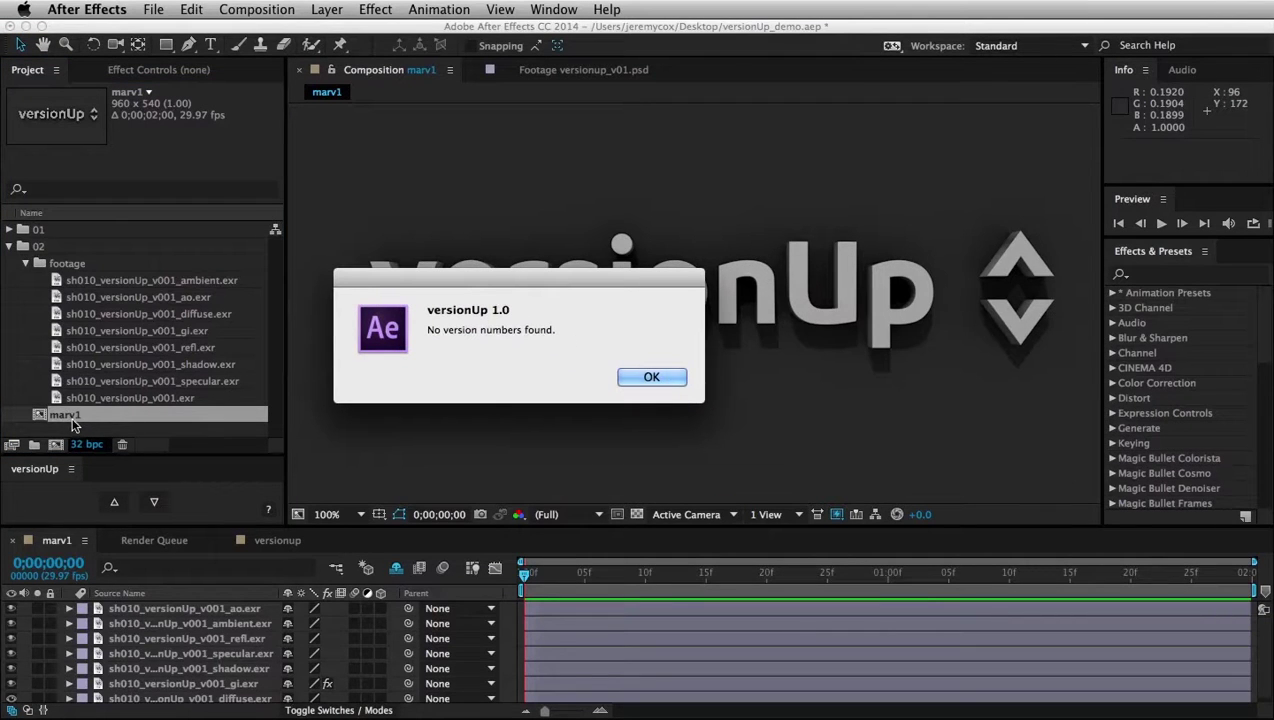
Step: Dismiss the warning and rename the marv1 composition to mar_v1
left_click(676, 377)
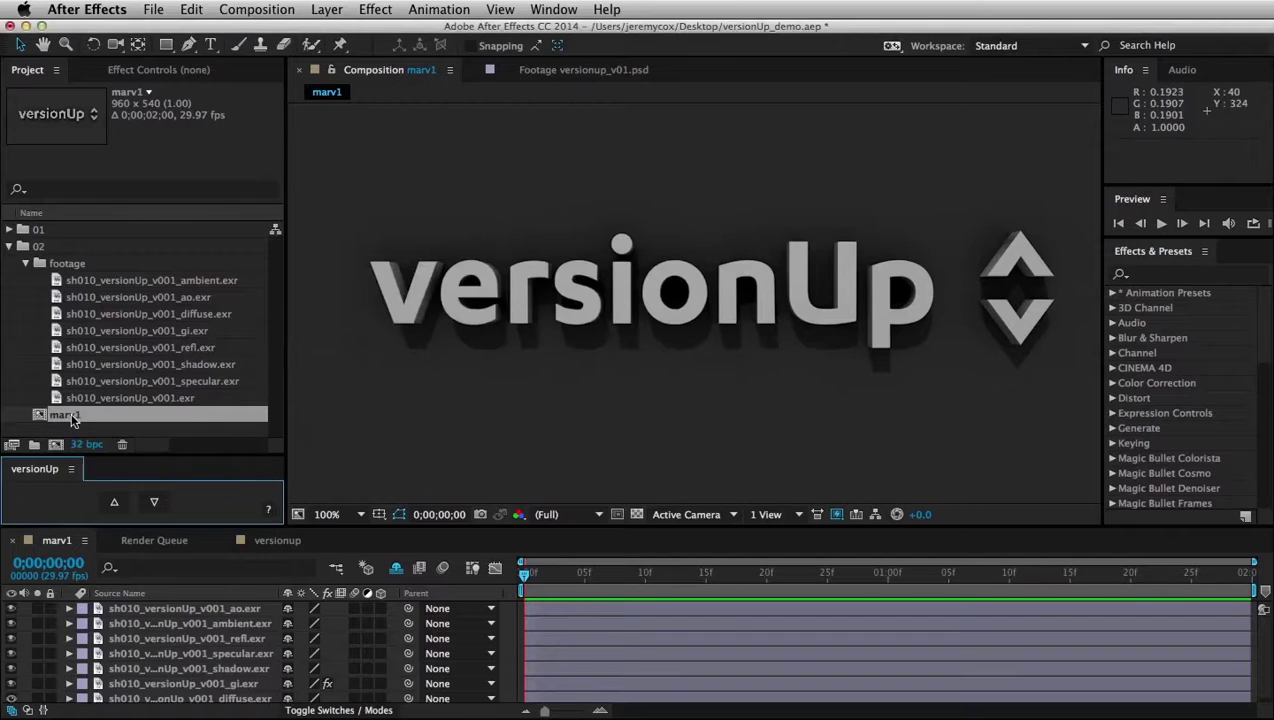
left_click(72, 418)
key("Return")
left_click(78, 414)
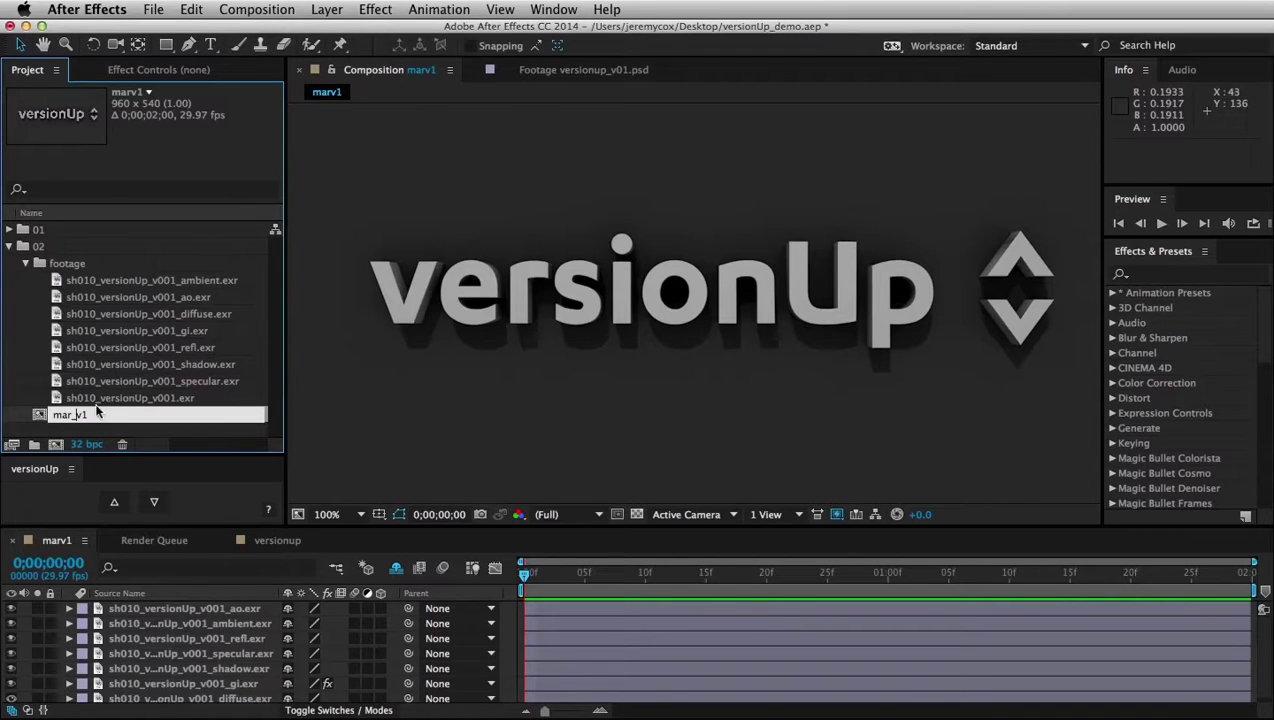
left_click_drag(66, 415, 54, 415)
left_click(71, 416)
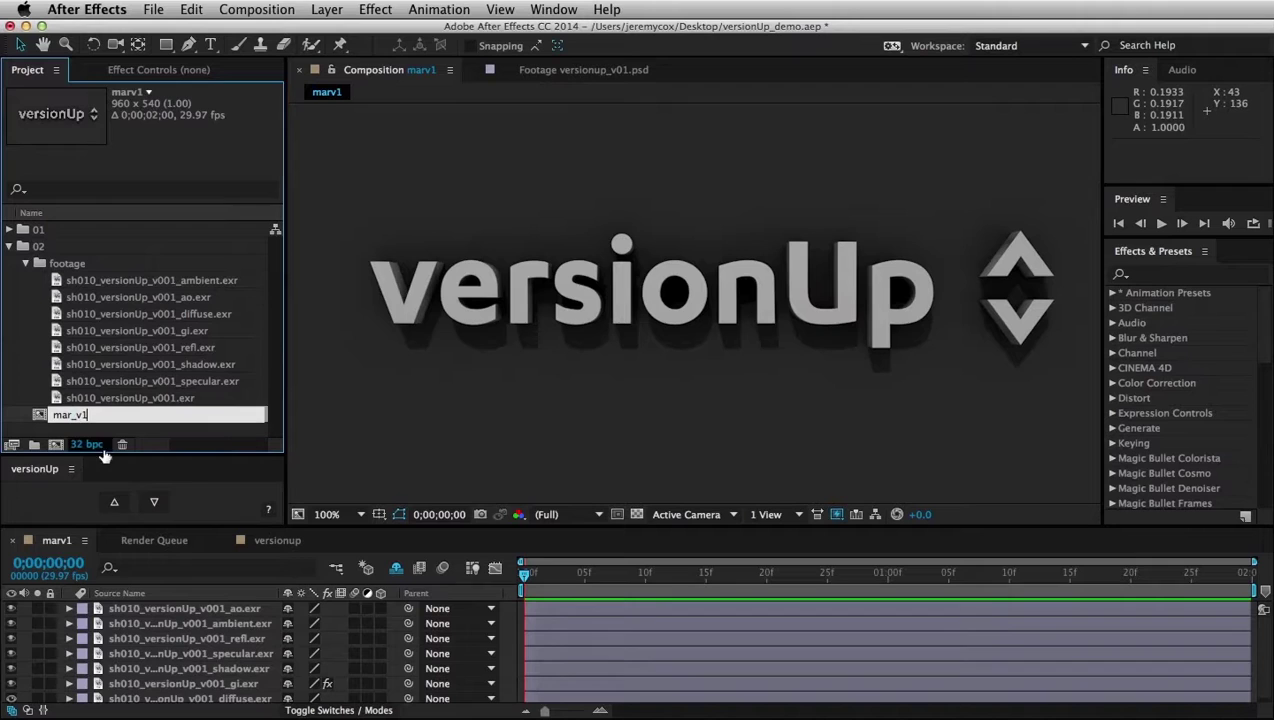
left_click(81, 431)
Step: Step the mar_v1 comp's version up and then down, leaving it as mar_v2
left_click(85, 412)
left_click(117, 503)
left_click(154, 502)
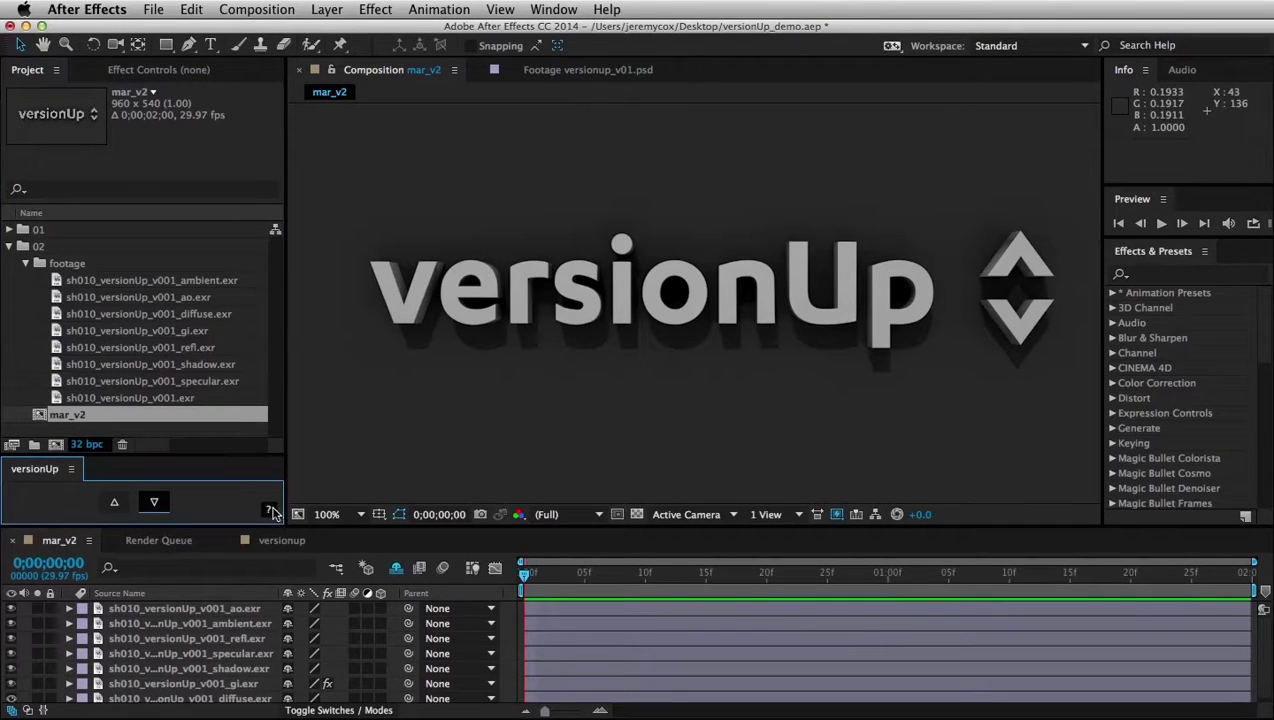
left_click(273, 512)
Step: Tick Hide Settings Button in versionUp Settings, acknowledge the notice, and save
left_click_drag(958, 515, 495, 322)
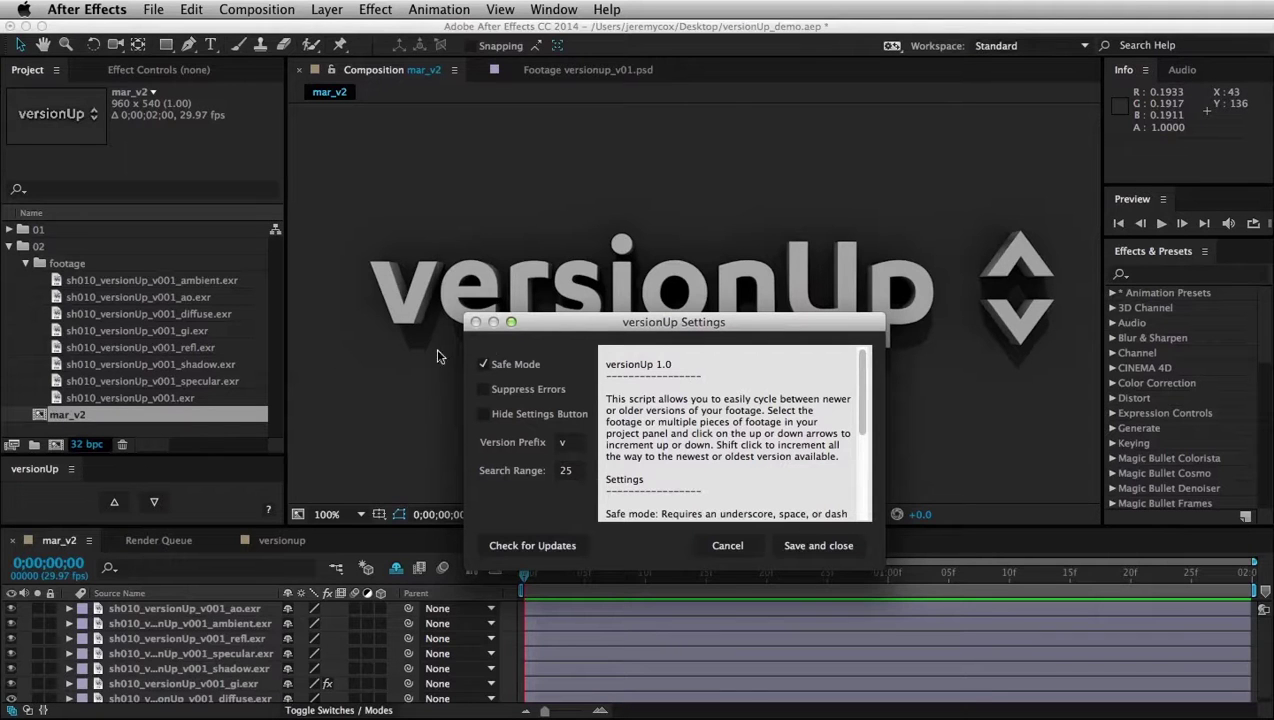
left_click_drag(547, 339, 535, 326)
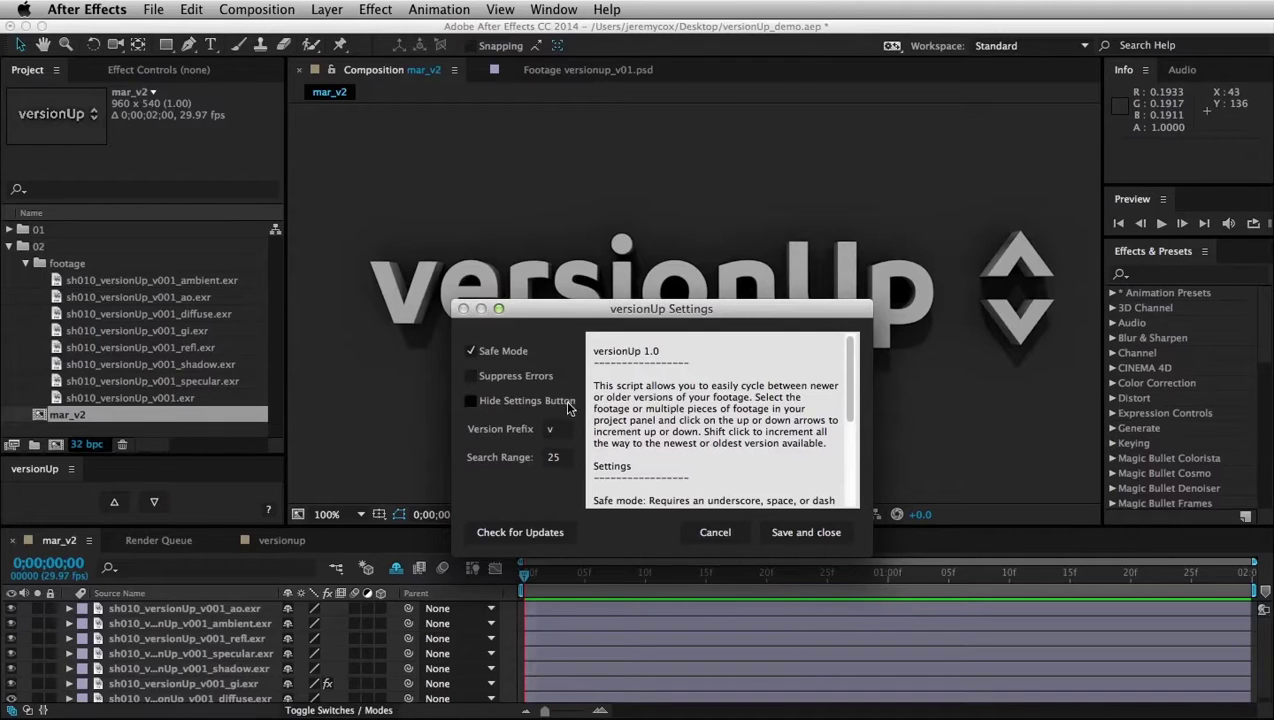
left_click(503, 401)
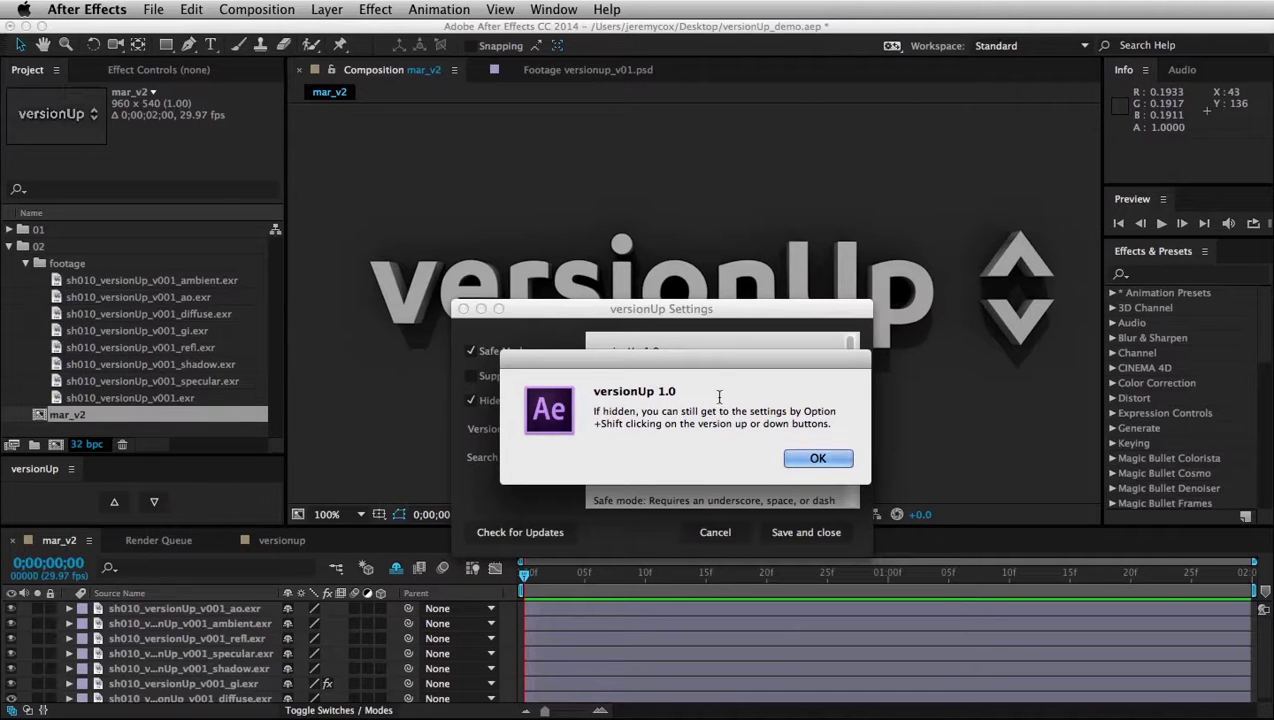
left_click(816, 459)
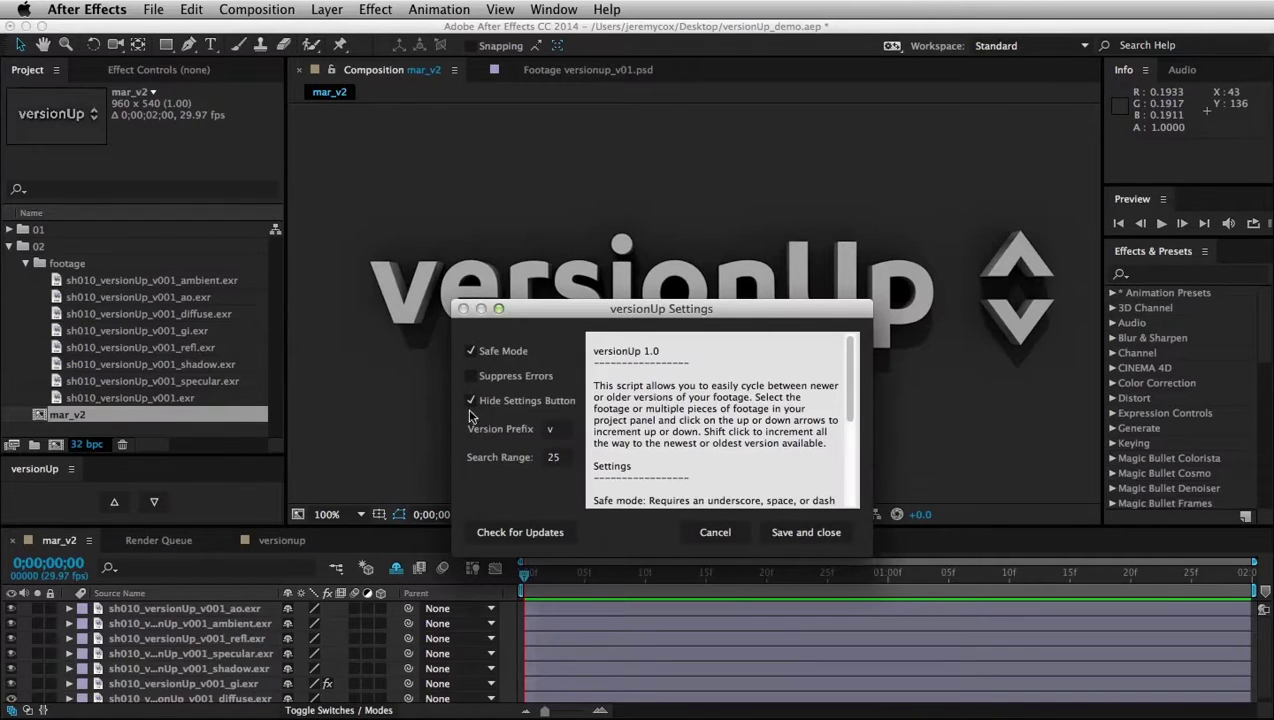
left_click(824, 540)
Step: Reopen versionUp Settings via Option+Shift-click on the up arrow and centre the dialog
left_click(155, 503)
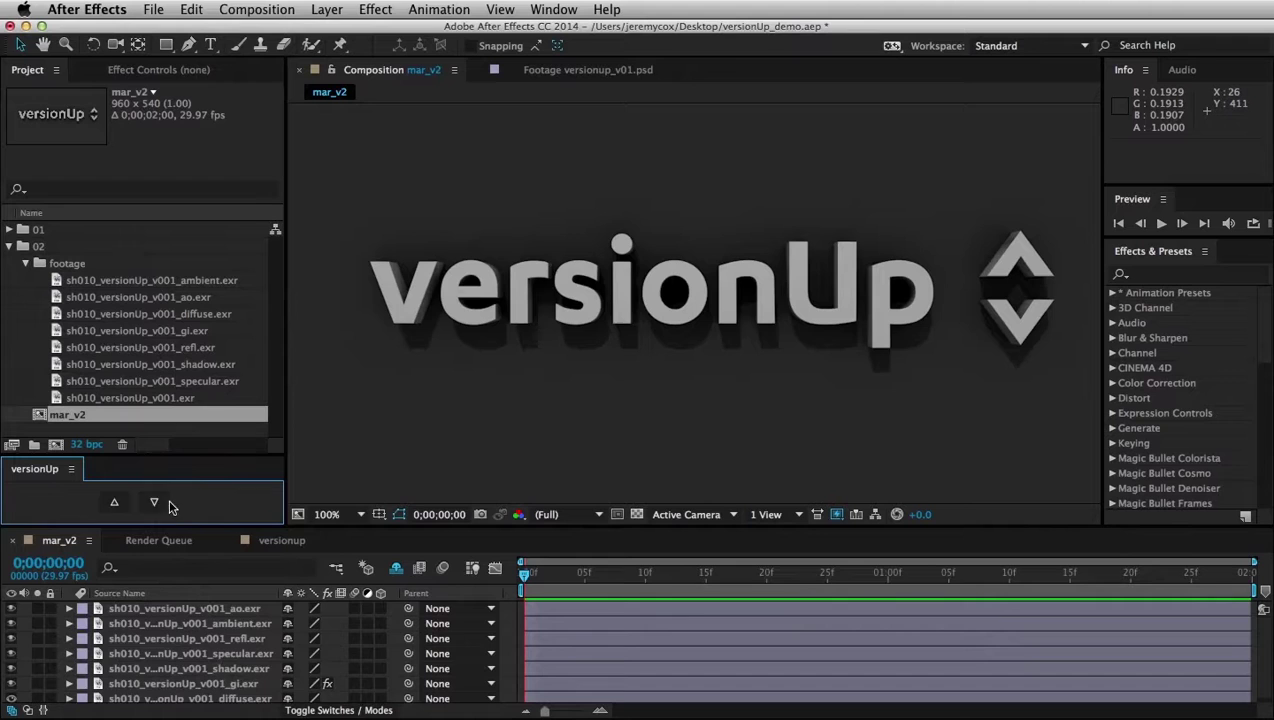
left_click(114, 504, "alt+shift")
left_click_drag(1015, 512, 536, 317)
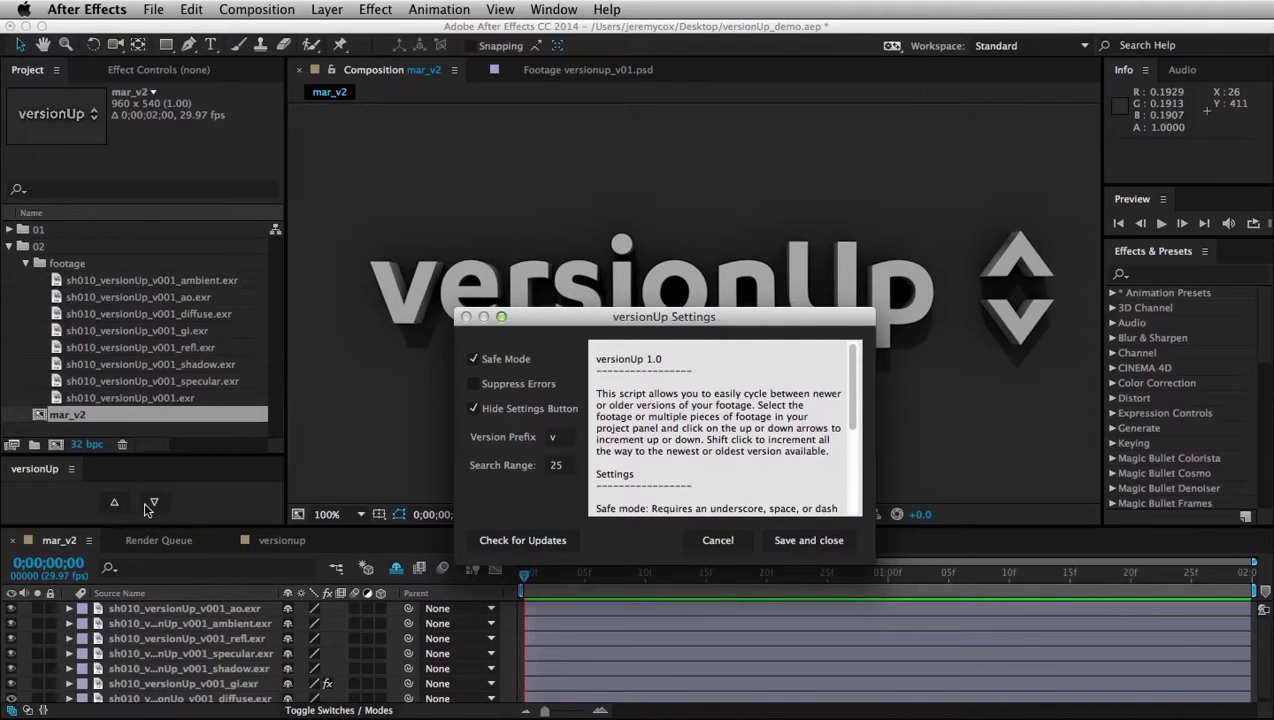
Step: Untick Hide Settings Button, then click into the Version Prefix and Search Range fields
left_click(507, 414)
left_click(558, 437)
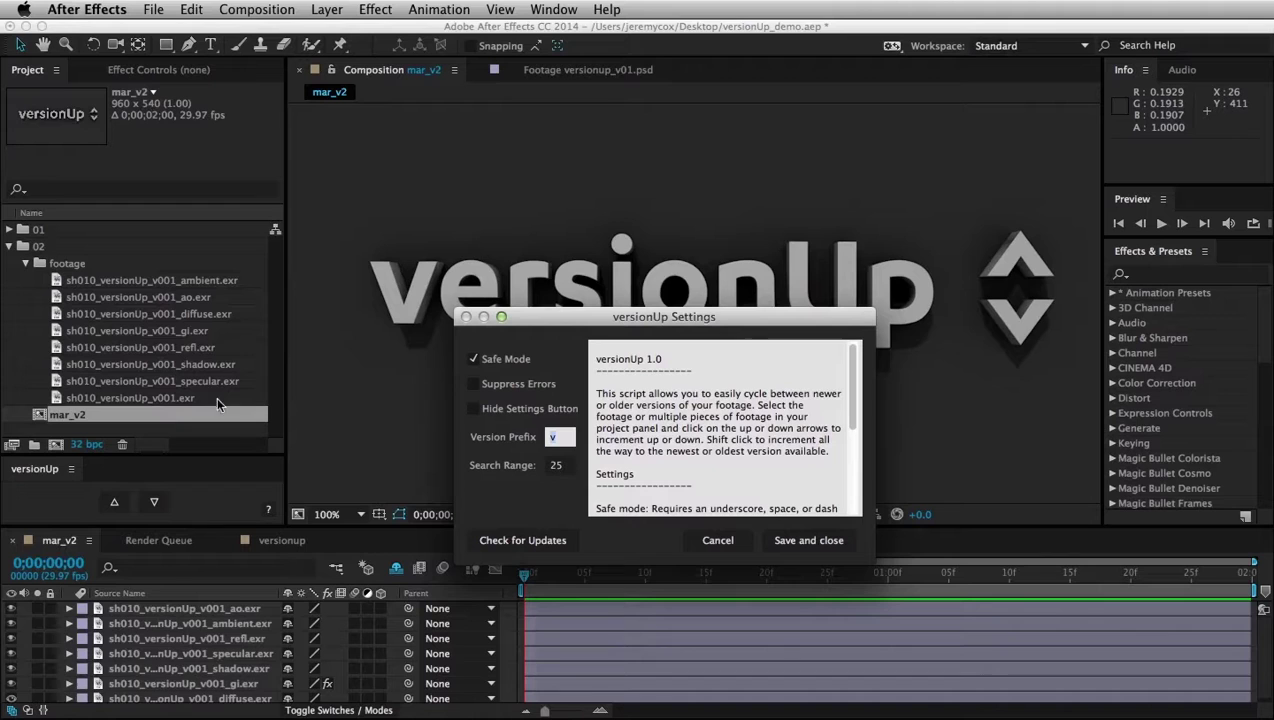
left_click(570, 443)
left_click(556, 466)
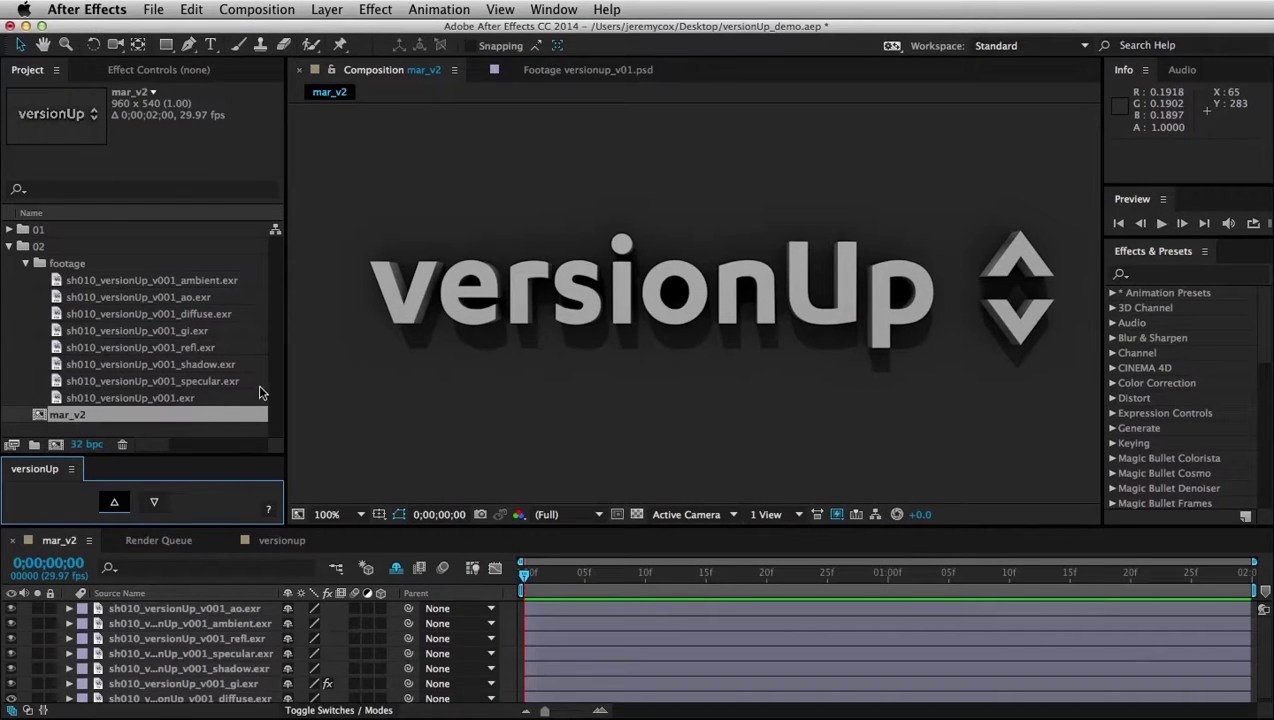
Step: Rename folder 01 to v01
left_click(44, 229)
key("Return")
type("v01")
key("Return")
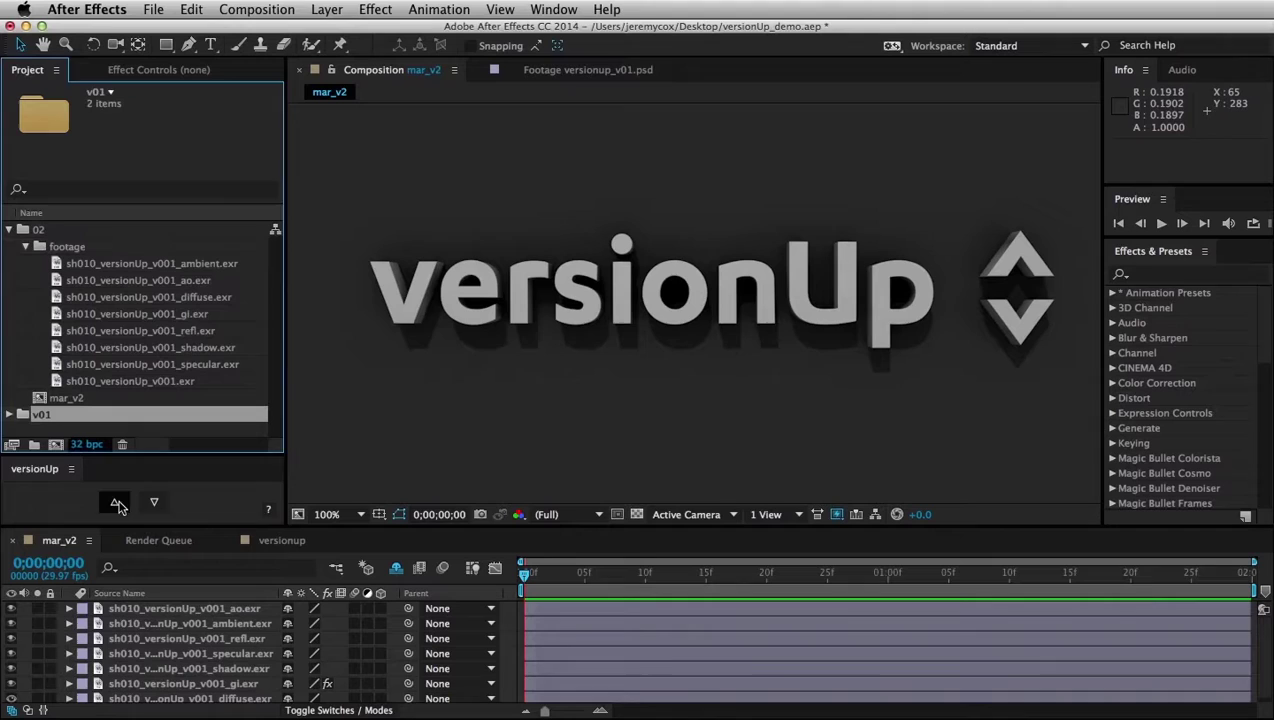
Step: Step the v01 folder up to v02, down to v00, then back up to v01
left_click(116, 501)
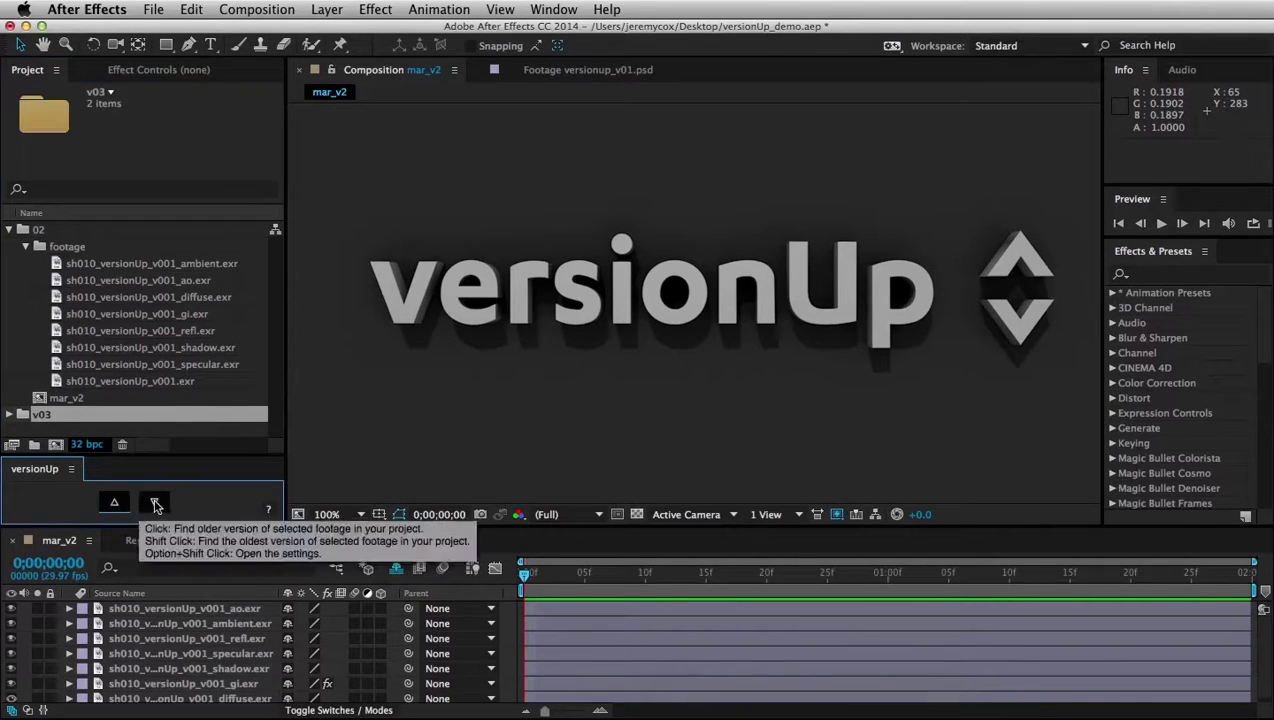
left_click(154, 503)
left_click(150, 505)
left_click(124, 505)
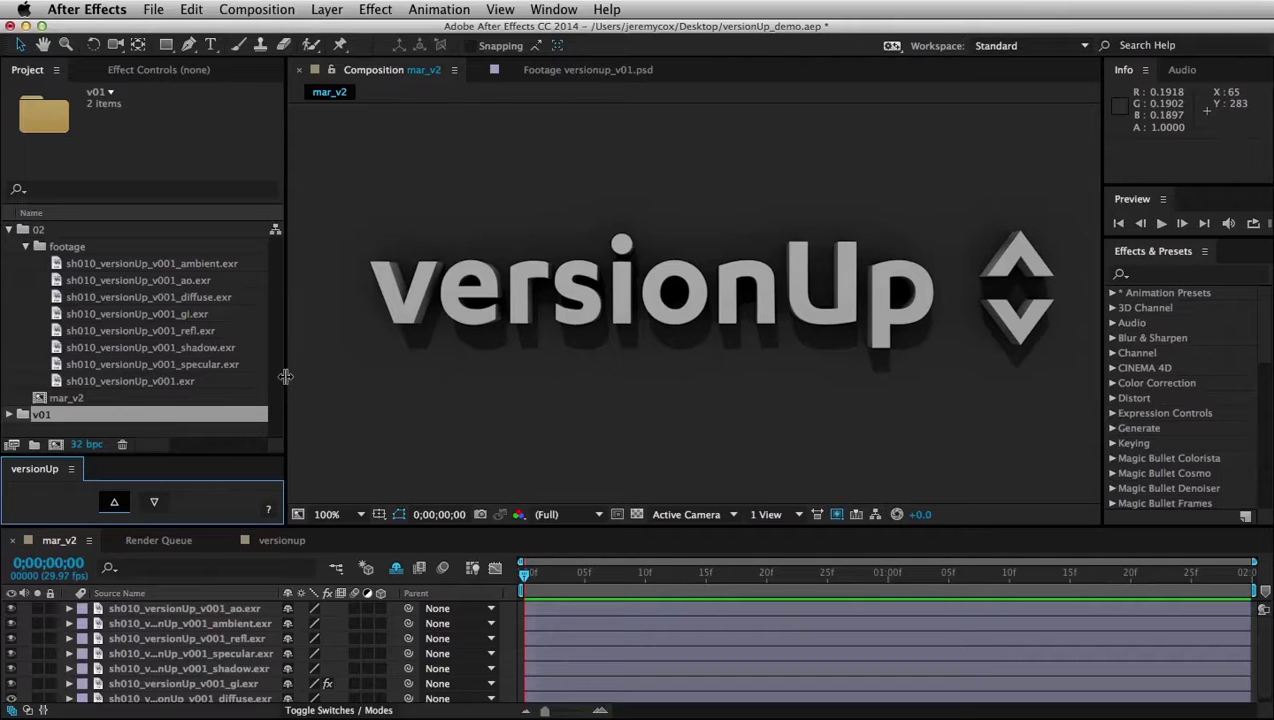